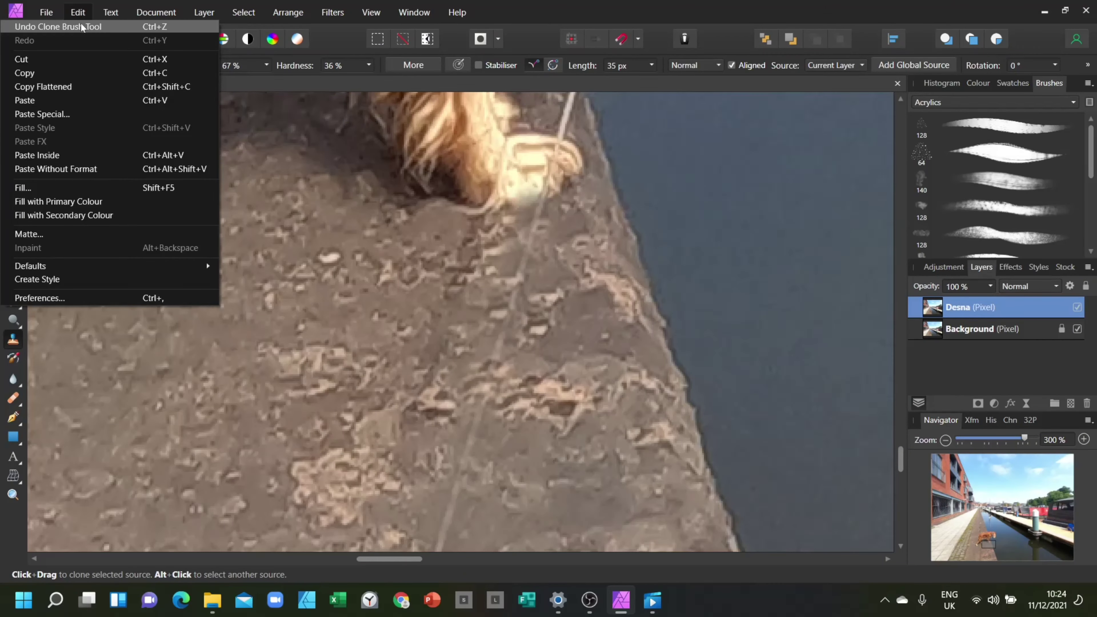
- Undo the last Clone Brush stroke on the lead and set the brush flow to 82 %
click(82, 27)
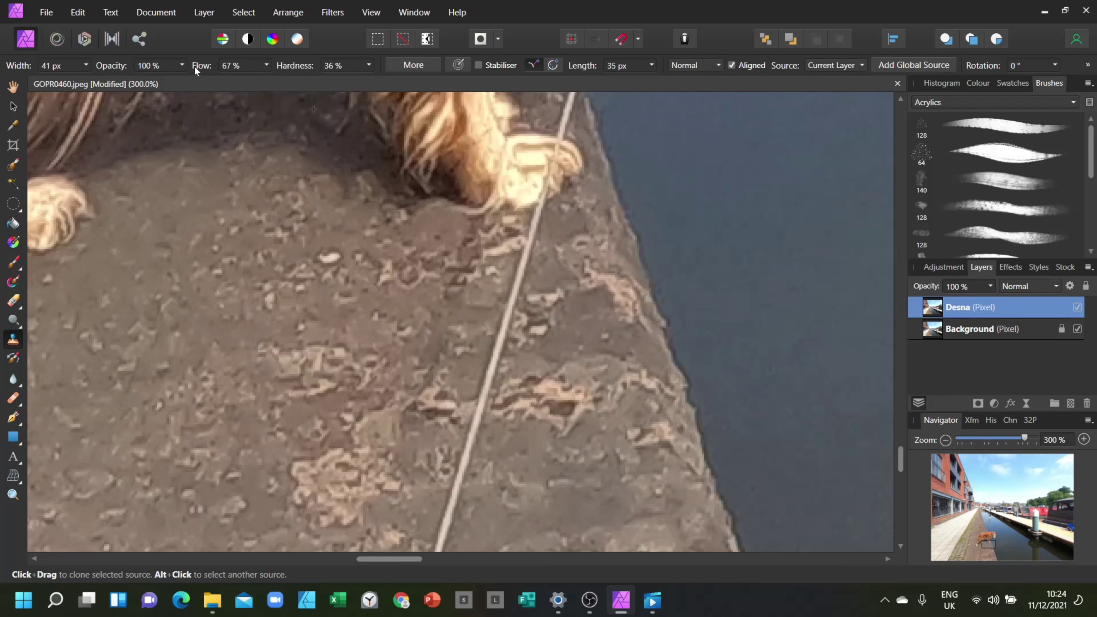
click(182, 64)
click(268, 65)
- Clone neighbouring stone texture over the uppermost section of the dog's lead, directly below the front paw
alt+click(573, 230)
click(577, 298)
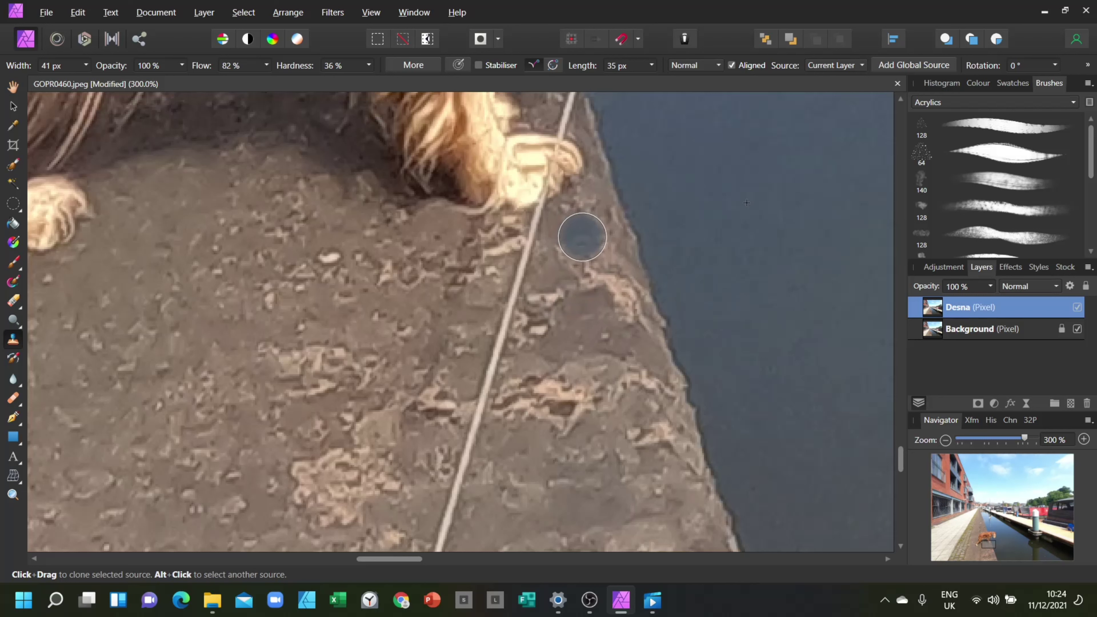
alt+click(556, 226)
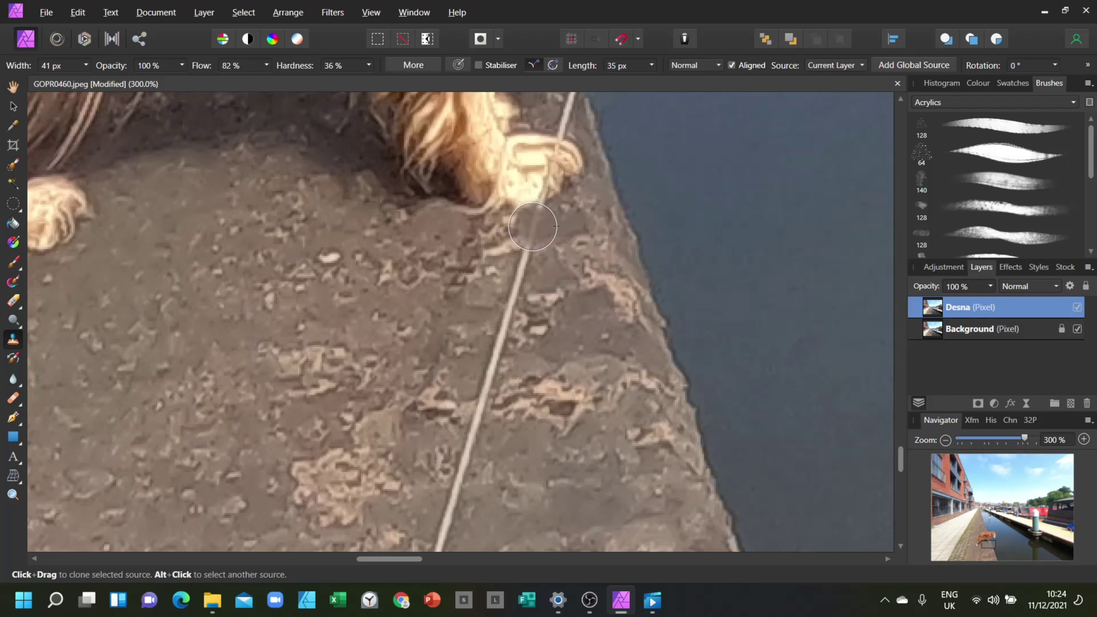
drag(520, 229, 522, 249)
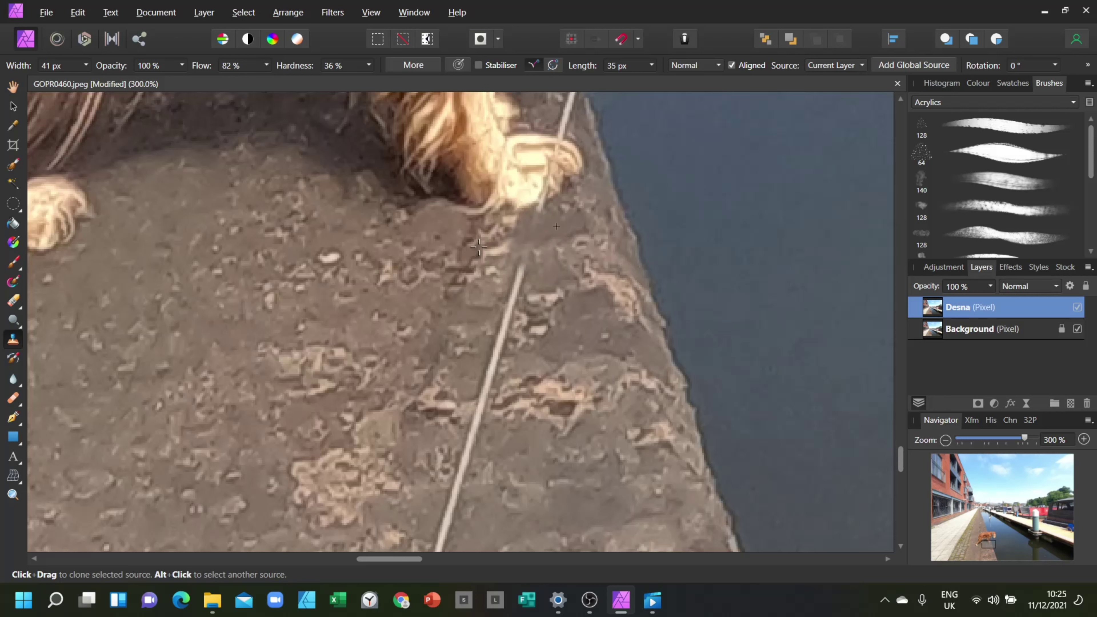
alt+click(491, 253)
mouse_move(513, 257)
mouse_down()
mouse_move(512, 278)
mouse_move(523, 272)
mouse_up()
- Clone stone sampled from both sides of the lead over its middle section, down to the wide pale patch
alt+click(542, 292)
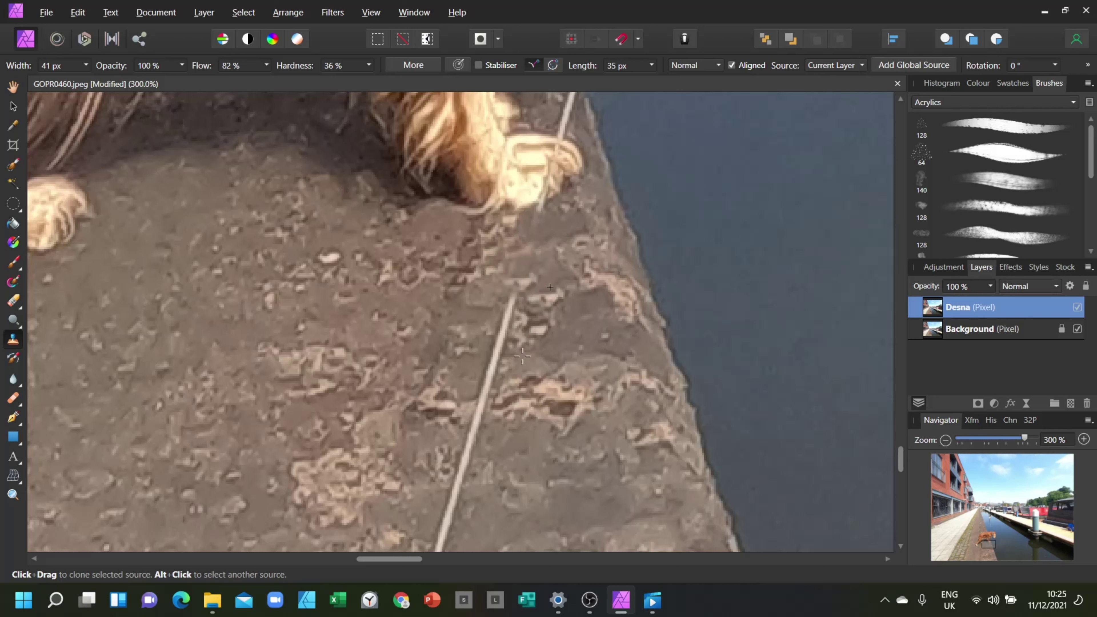
mouse_move(509, 325)
mouse_down()
mouse_move(512, 298)
mouse_move(505, 320)
mouse_move(475, 317)
mouse_up()
alt+click(503, 331)
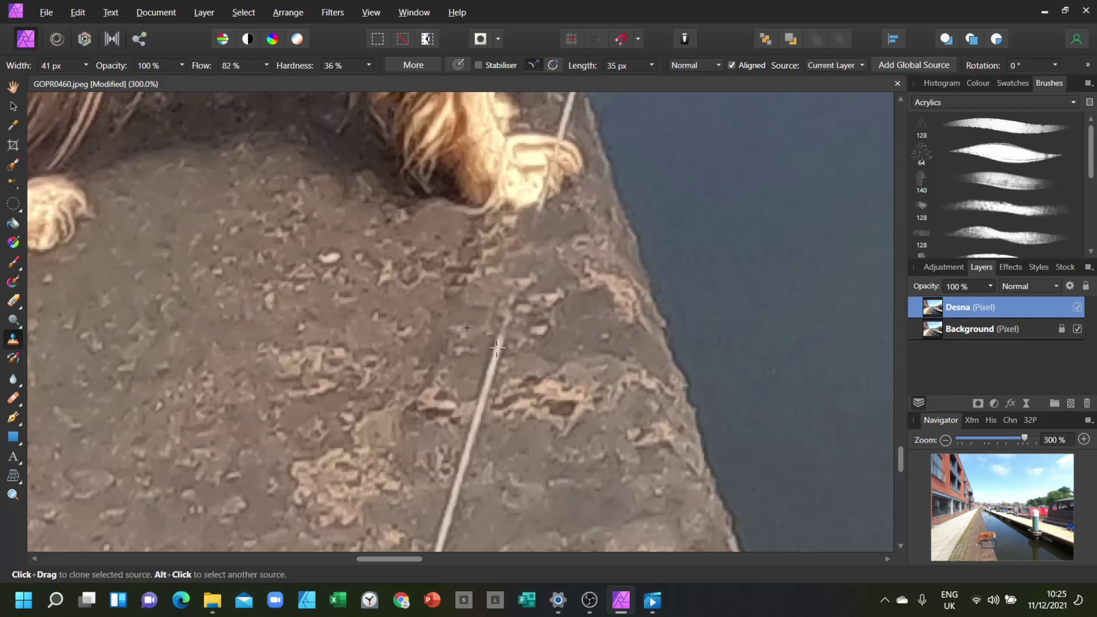
mouse_move(497, 348)
mouse_down()
mouse_move(481, 364)
mouse_move(485, 388)
mouse_up()
alt+click(466, 366)
alt+click(521, 367)
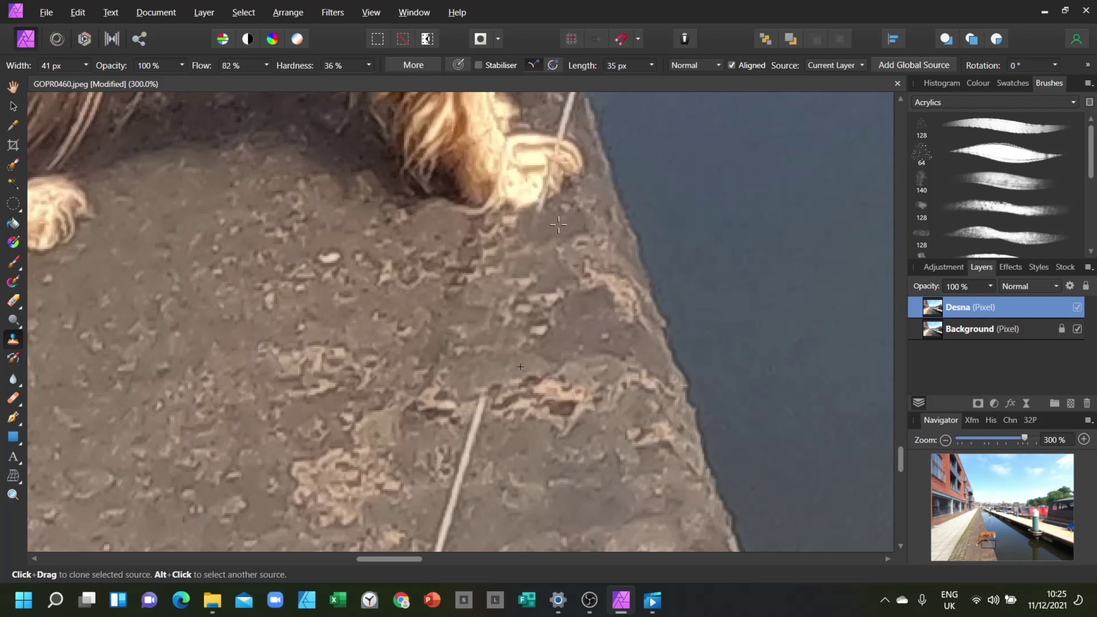
- Clone mottled pale stone texture onto the retouched spot just below the front paw
key(alt)
key(alt)
alt+click(492, 231)
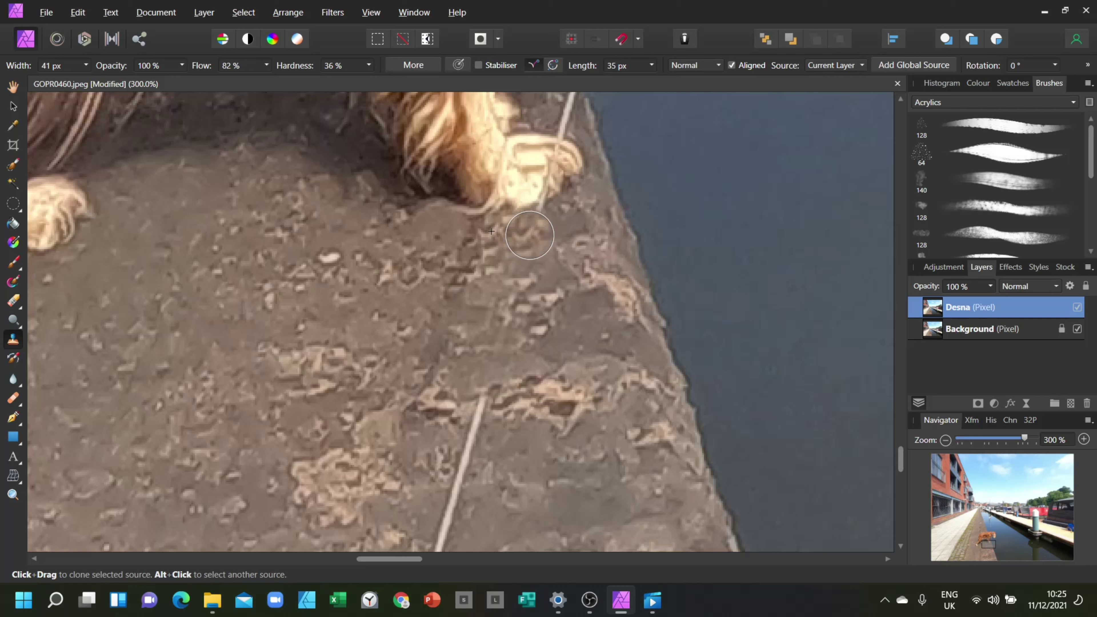
click(529, 235)
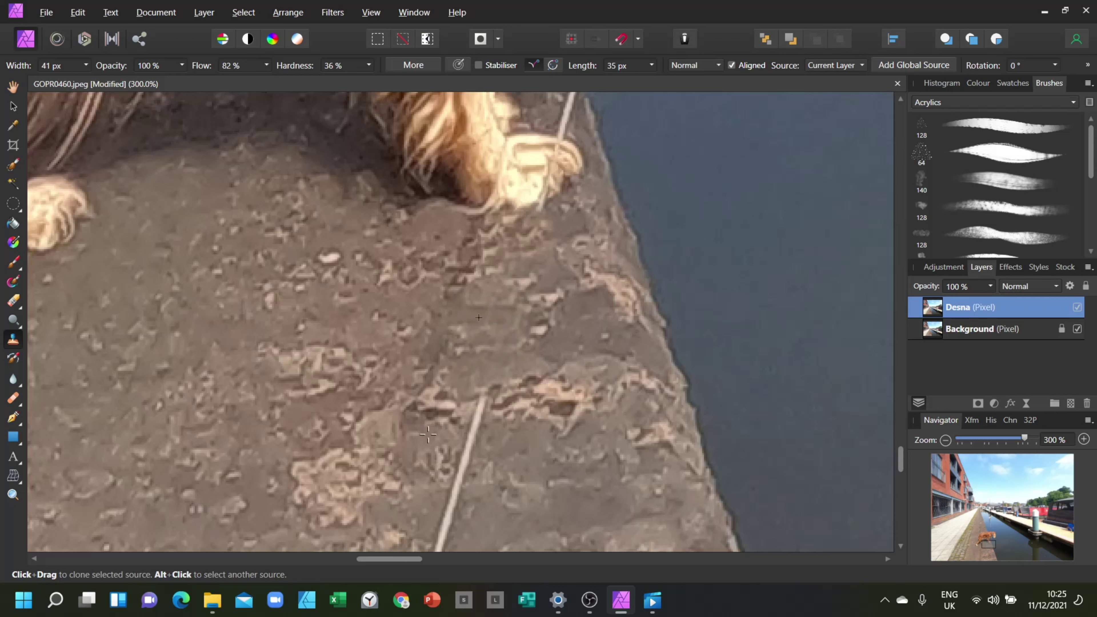
- Clone plain stone over the lead section that runs between and just below the two pale patches
alt+click(443, 440)
click(477, 408)
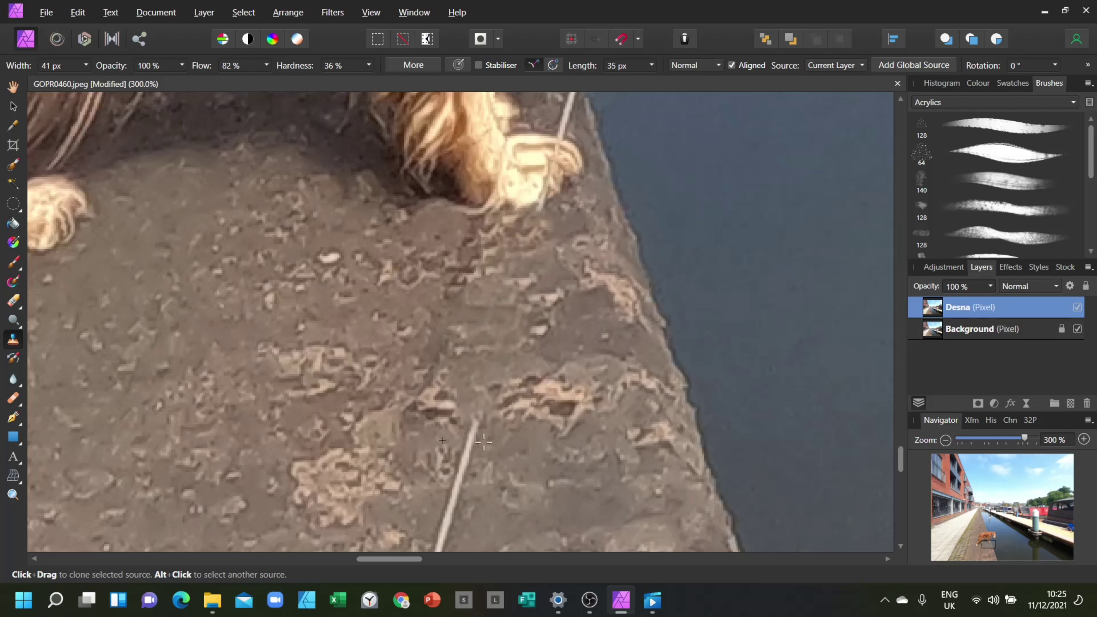
alt+click(494, 439)
click(473, 434)
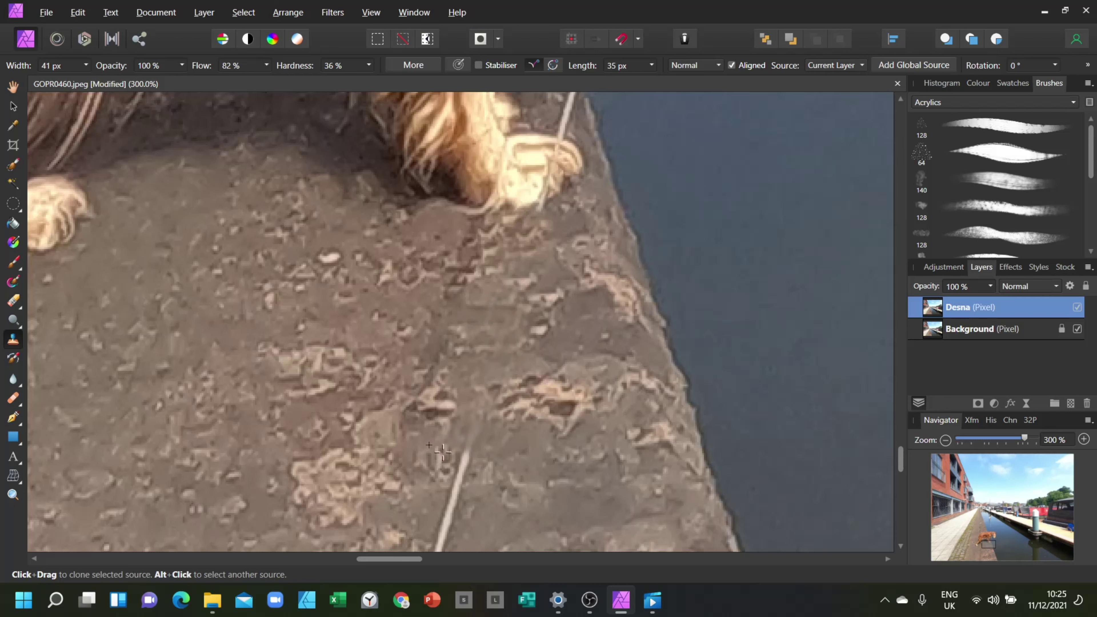
alt+click(514, 449)
click(460, 452)
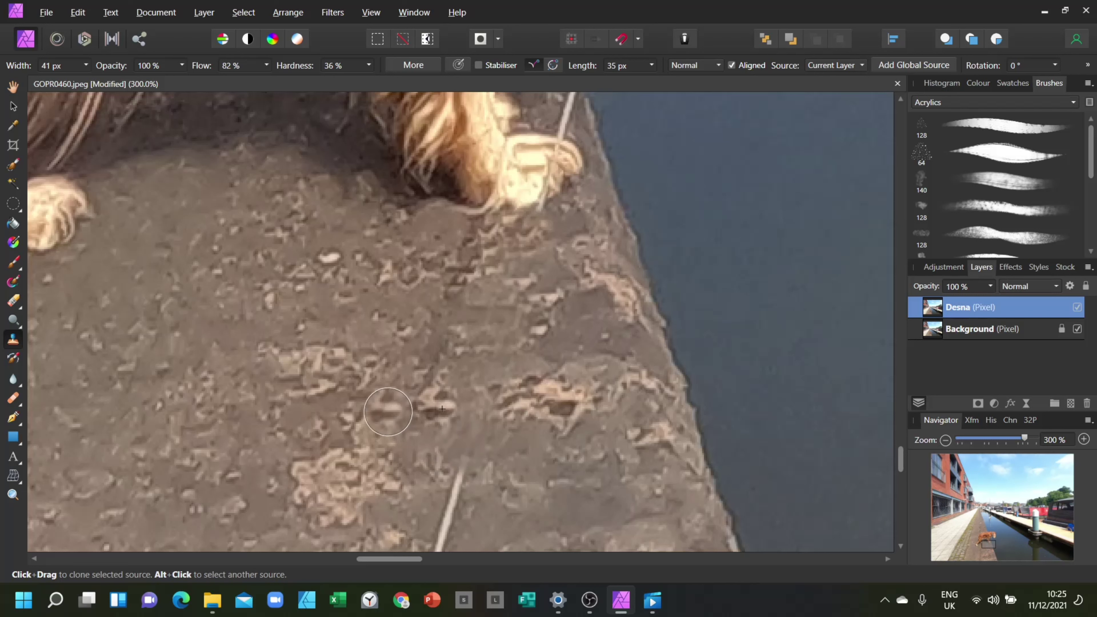
click(388, 413)
click(363, 398)
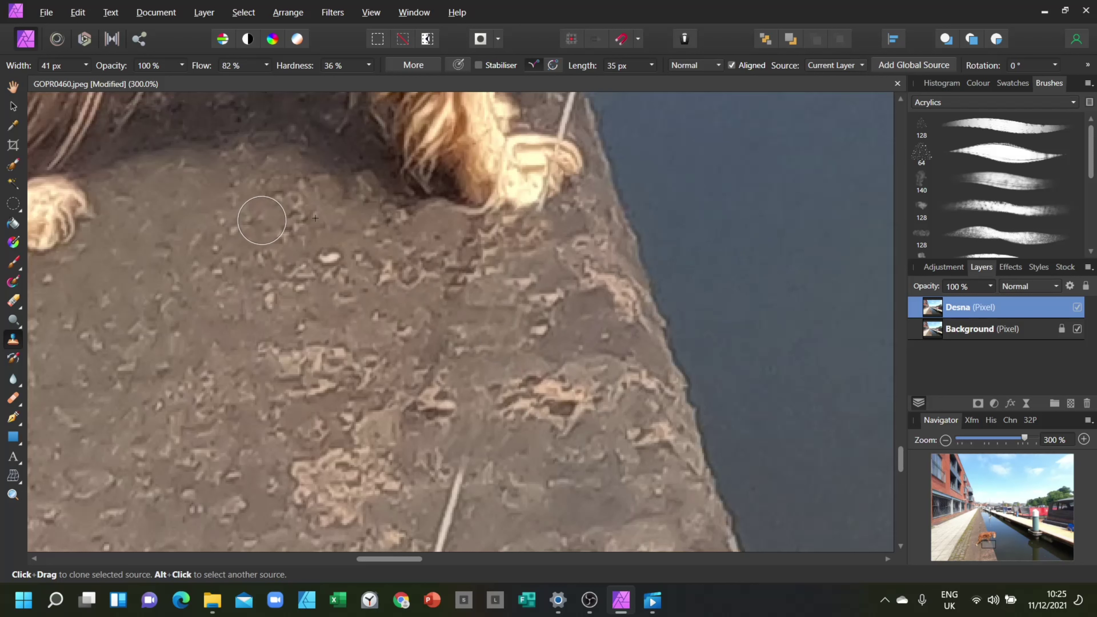
key(alt)
alt+click(203, 127)
alt+click(243, 418)
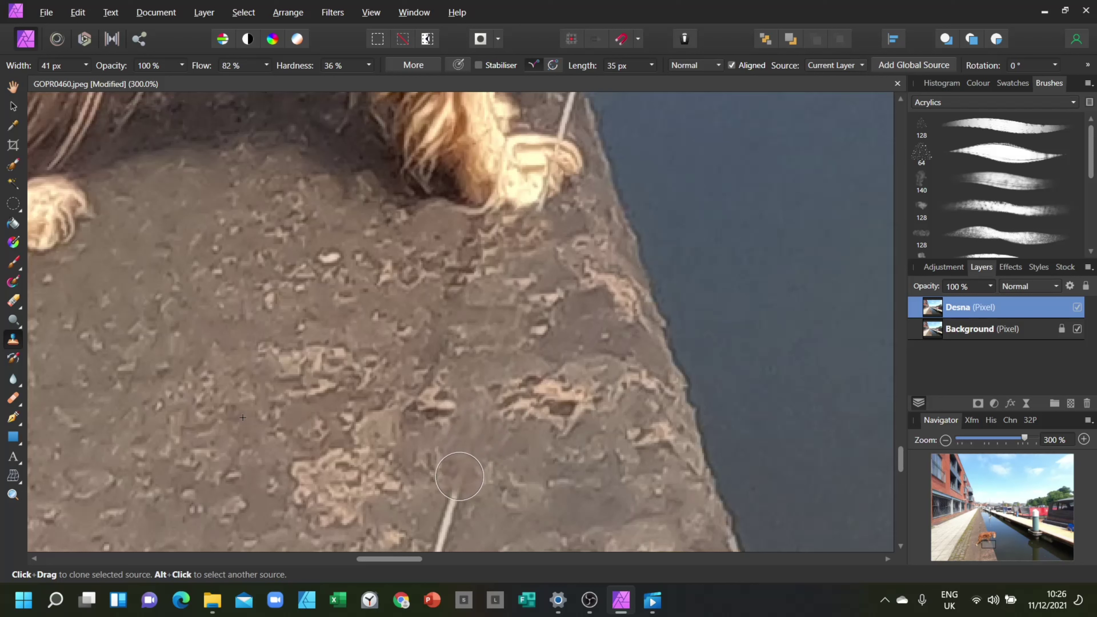
drag(465, 500, 471, 462)
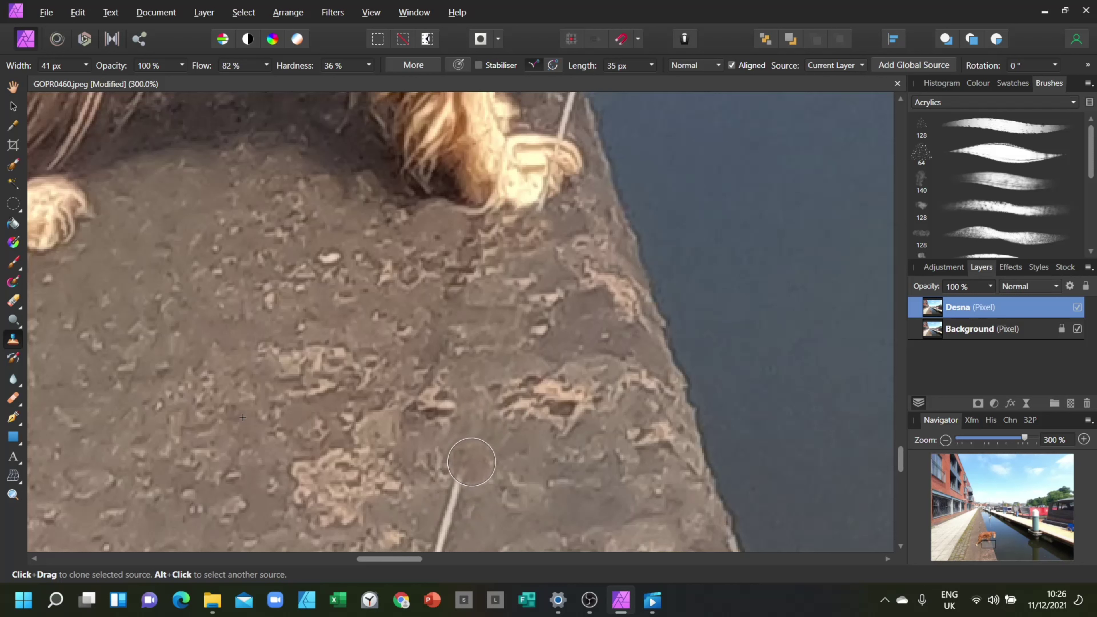
key(ctrl+z)
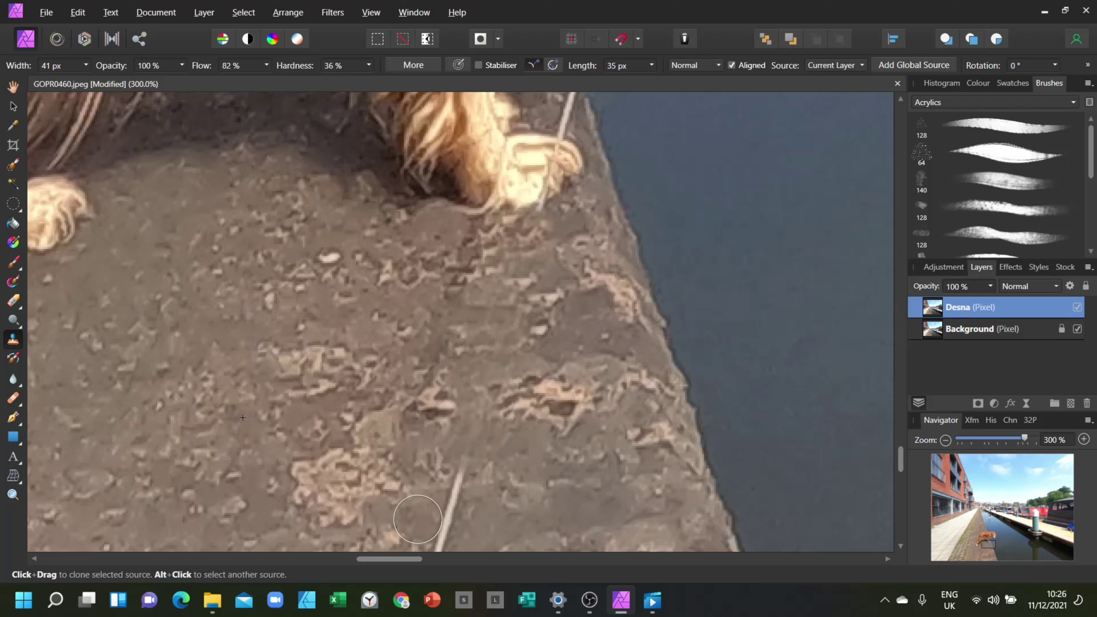
alt+click(392, 475)
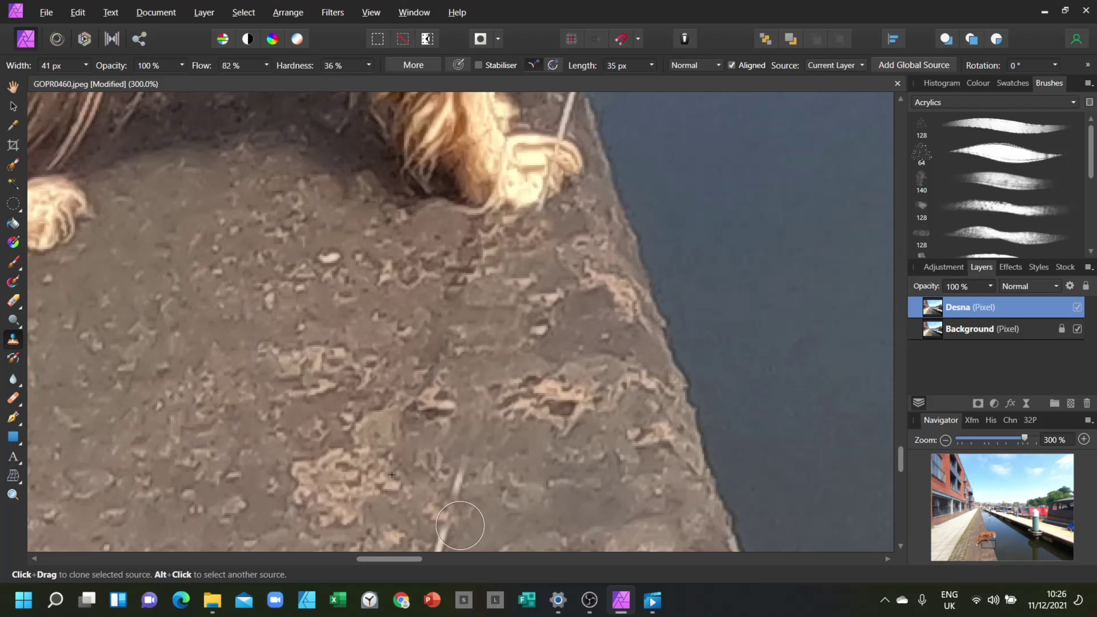
key(ctrl+z)
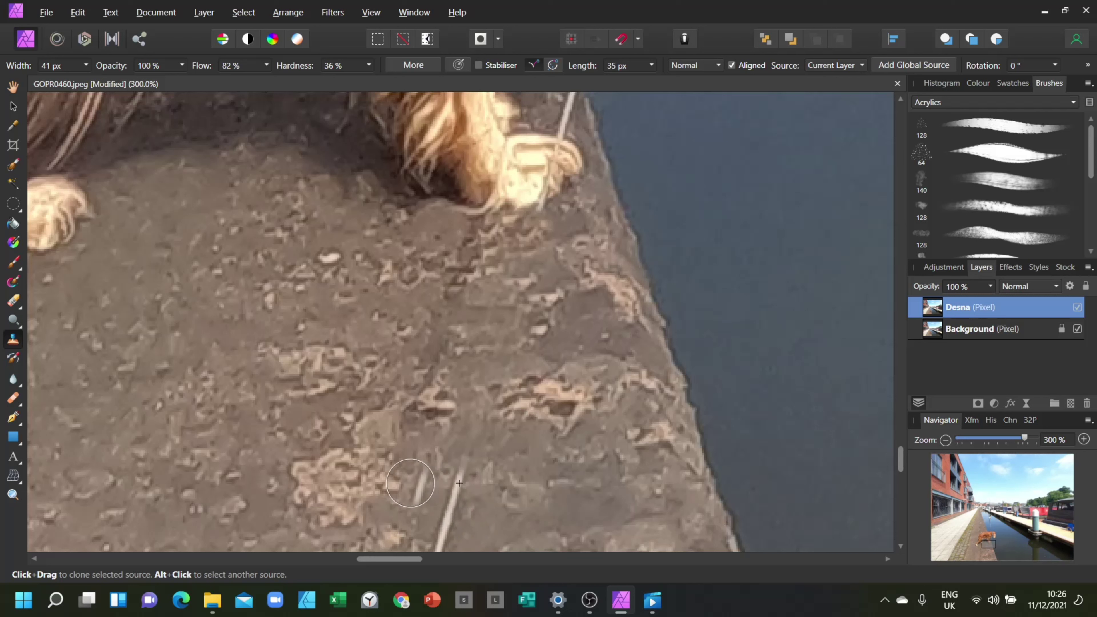
key(alt)
key(alt)
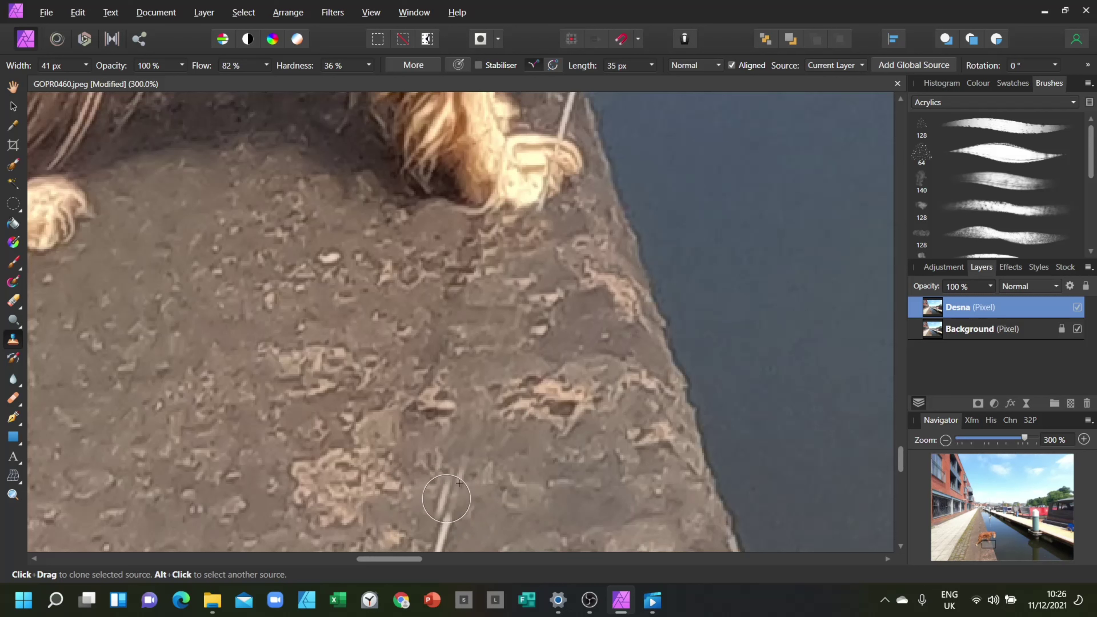
- Clone stone over the rest of the lead in this view and cover light specks below the front paw with dark stone
alt+click(374, 480)
mouse_move(460, 483)
mouse_down()
mouse_move(462, 467)
mouse_move(459, 482)
mouse_up()
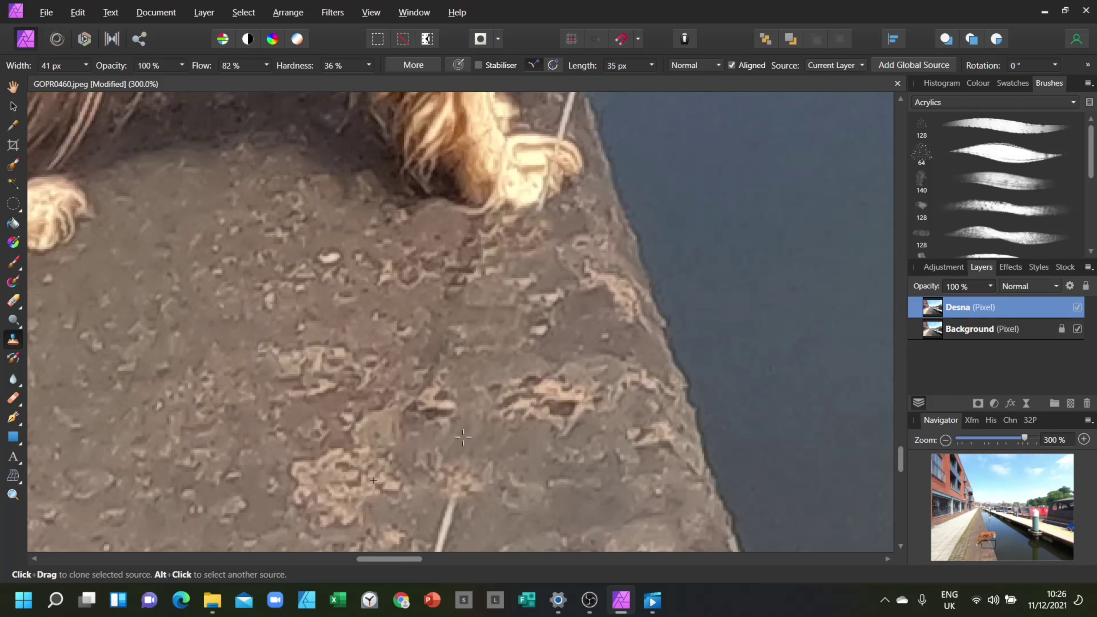
alt+click(486, 524)
click(461, 498)
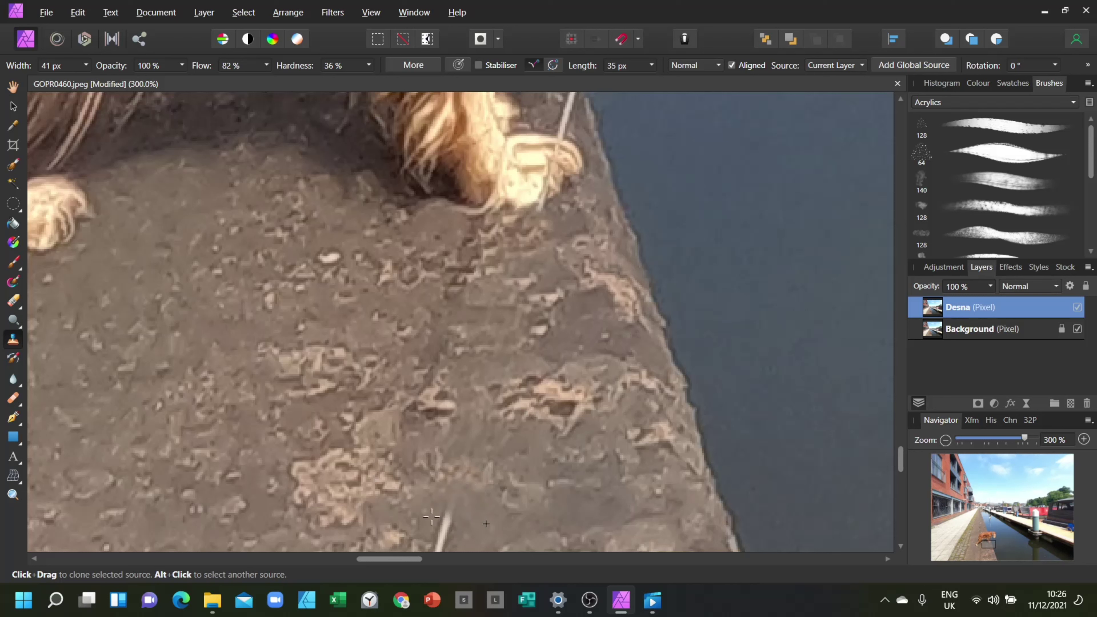
mouse_move(416, 511)
mouse_down()
mouse_move(452, 538)
mouse_move(413, 539)
mouse_up()
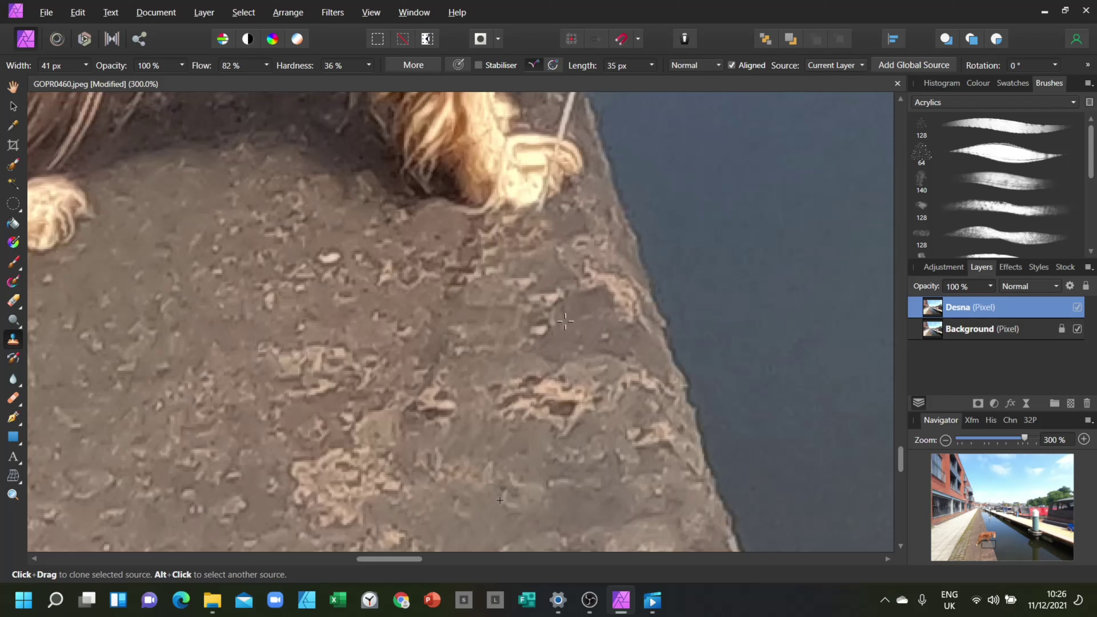
alt+click(579, 315)
click(526, 276)
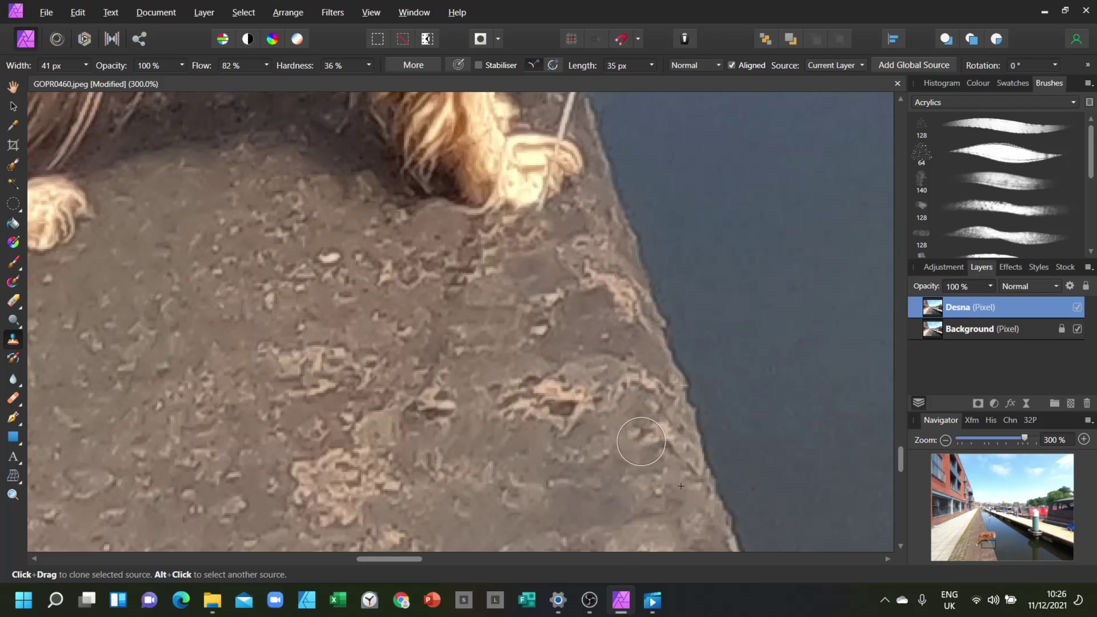
click(652, 431)
key(ctrl+z)
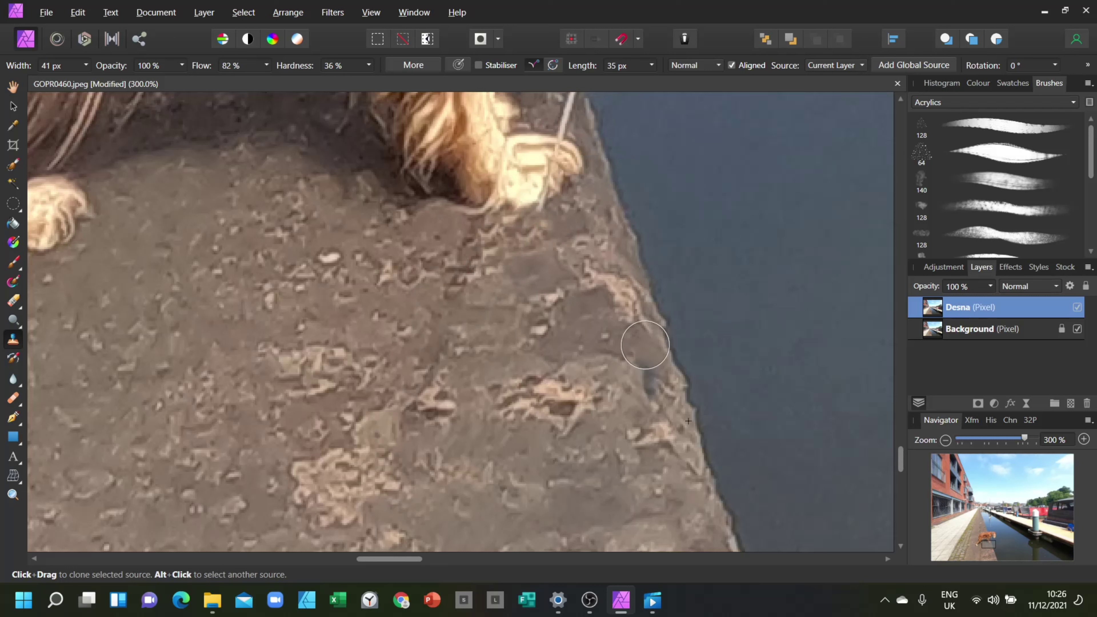
drag(612, 306, 606, 334)
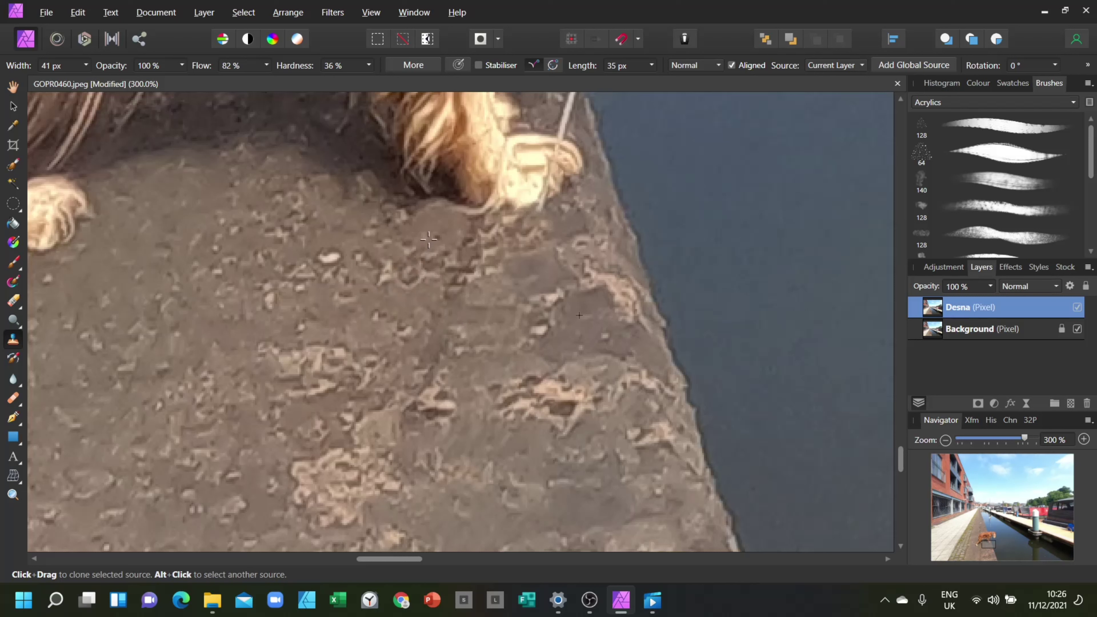
- Clone smooth stone over the dark and mottled marks beside the retouched lead area, below the paw
alt+click(439, 231)
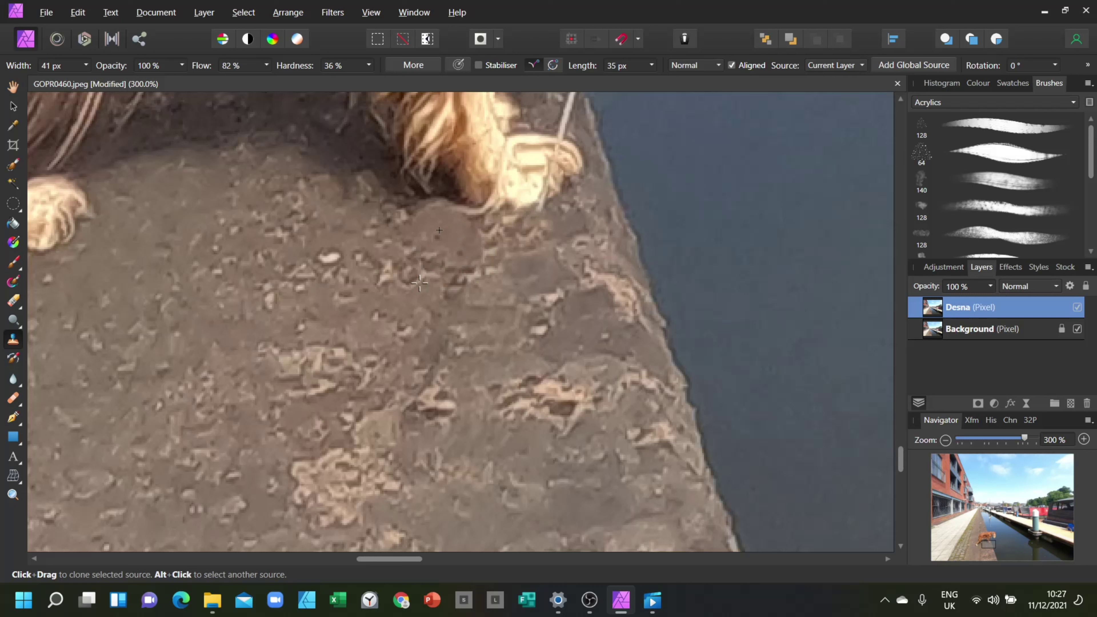
mouse_move(413, 286)
mouse_down()
mouse_move(450, 287)
mouse_move(489, 318)
mouse_move(496, 297)
mouse_up()
alt+click(495, 296)
click(455, 286)
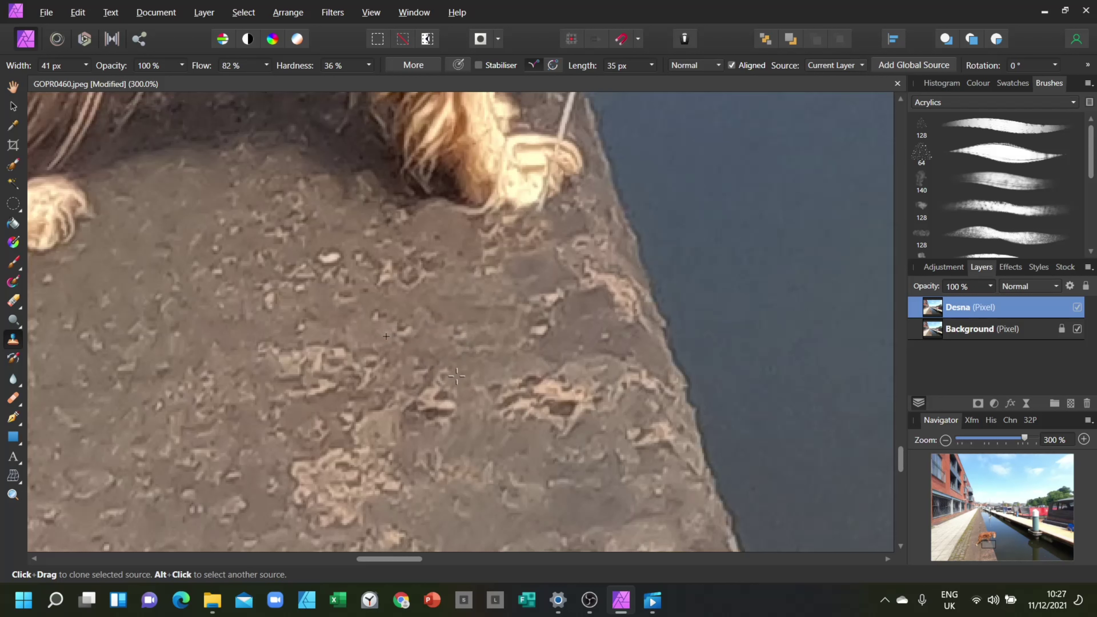
click(424, 363)
drag(273, 372, 316, 372)
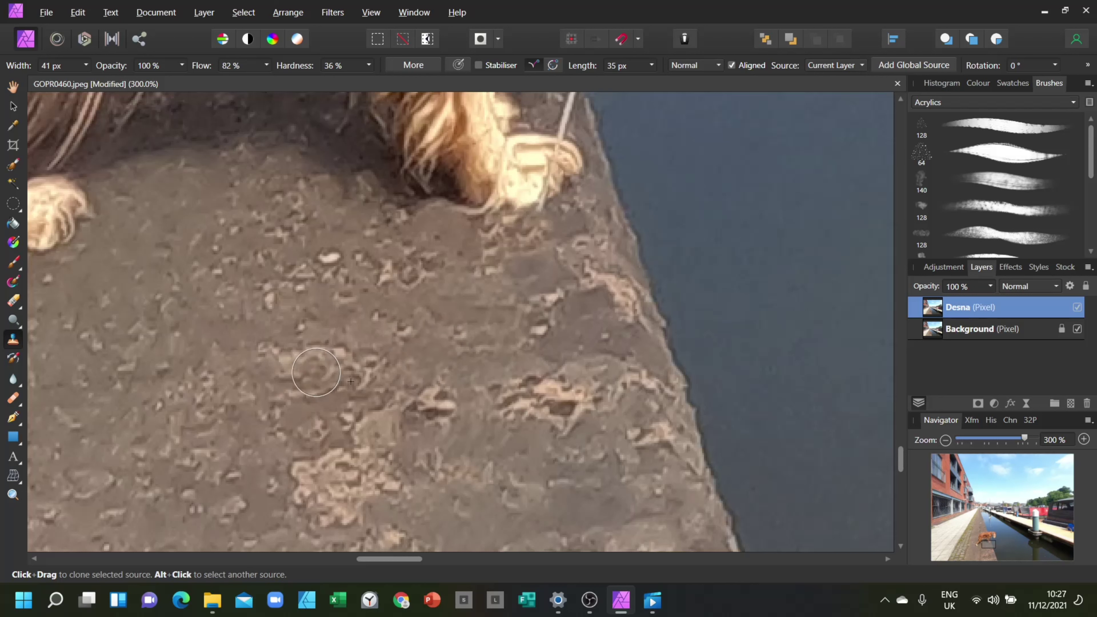
key(ctrl+z)
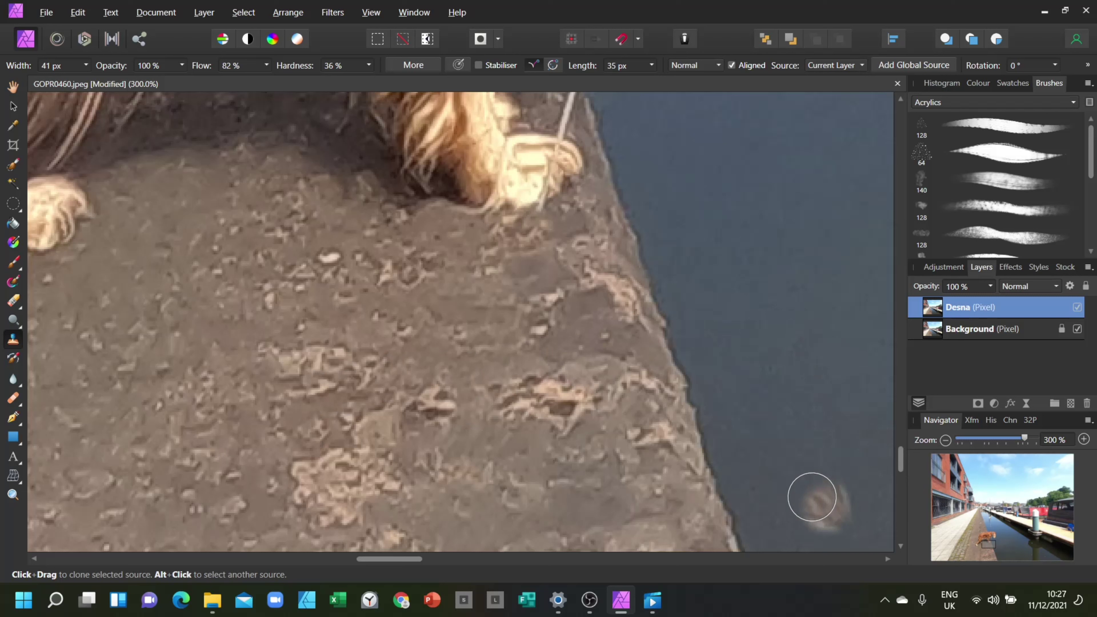
mouse_move(676, 414)
mouse_down()
mouse_move(696, 391)
mouse_move(632, 337)
mouse_up()
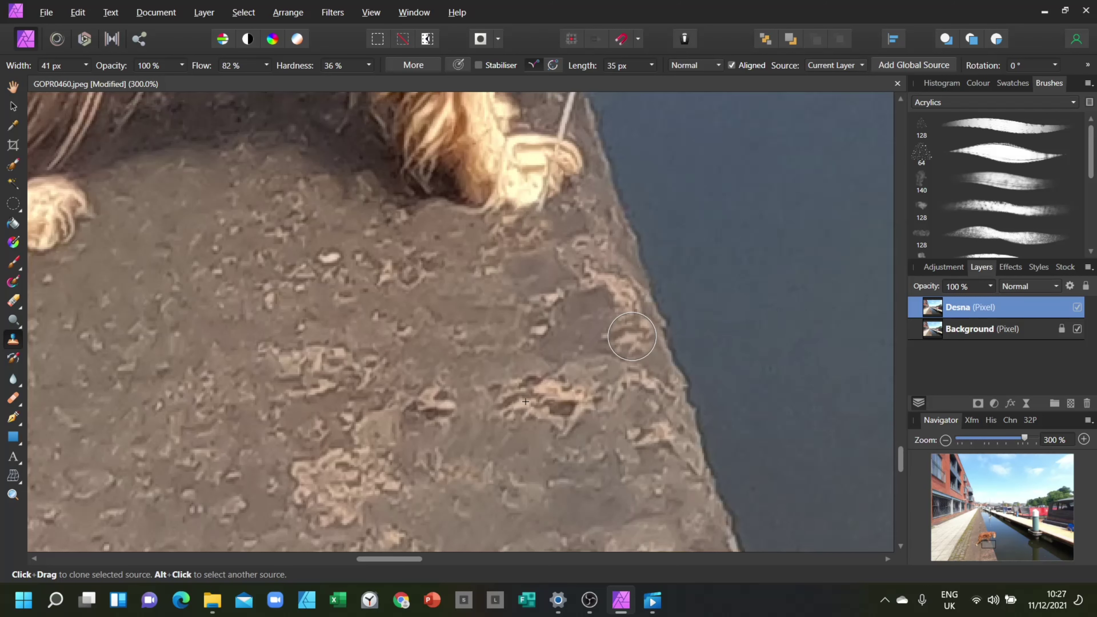
- Check the retouched quayside around the dog from farther out and inspect the remaining lead across the pale stone joint at 200 % zoom
key(ctrl+minus)
key(ctrl+minus)
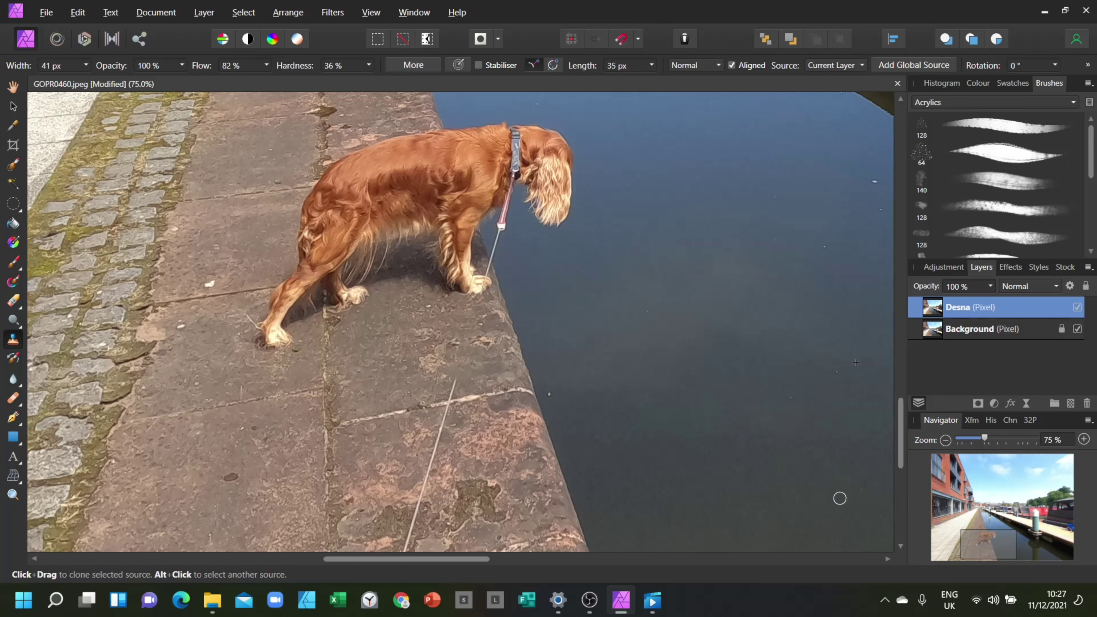
scroll(519, 402, down, 2)
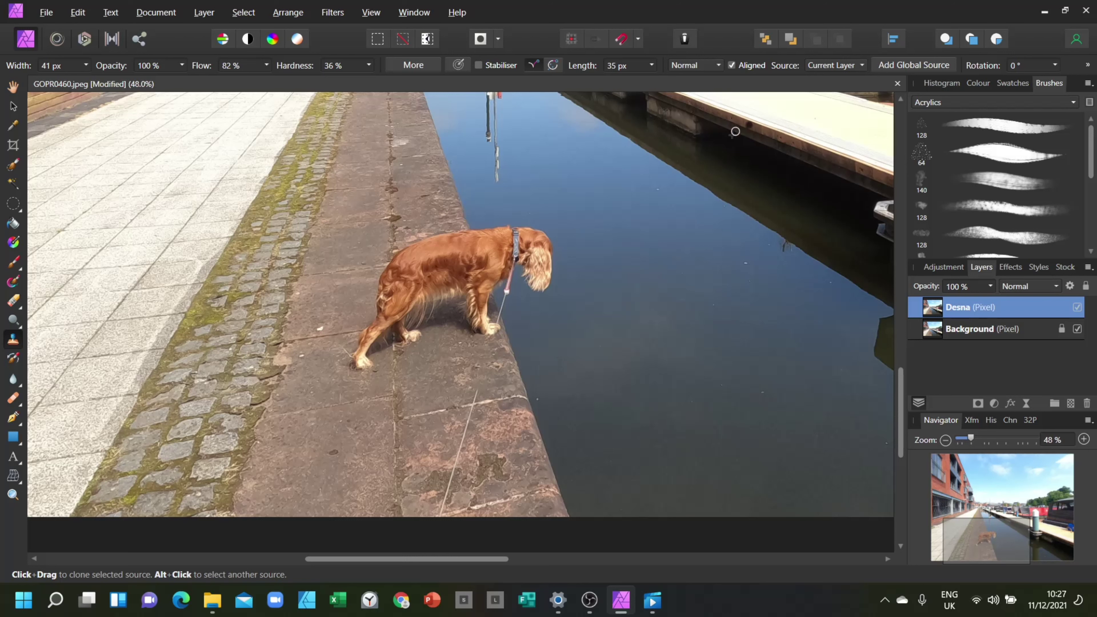
click(13, 89)
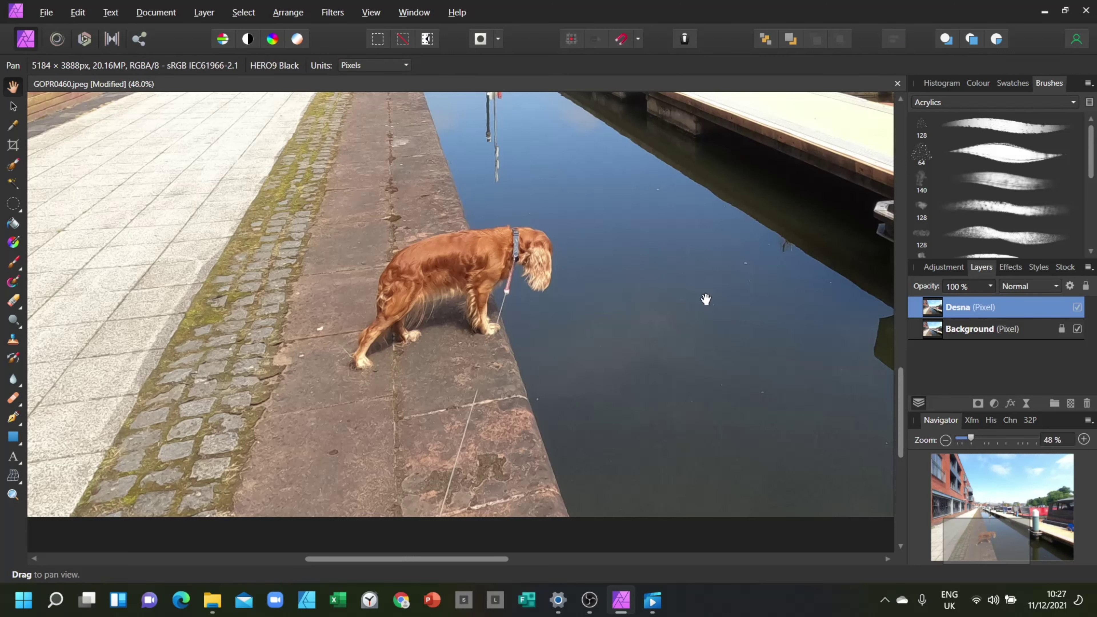
key(ctrl+plus)
key(ctrl+plus)
key(ctrl+plus)
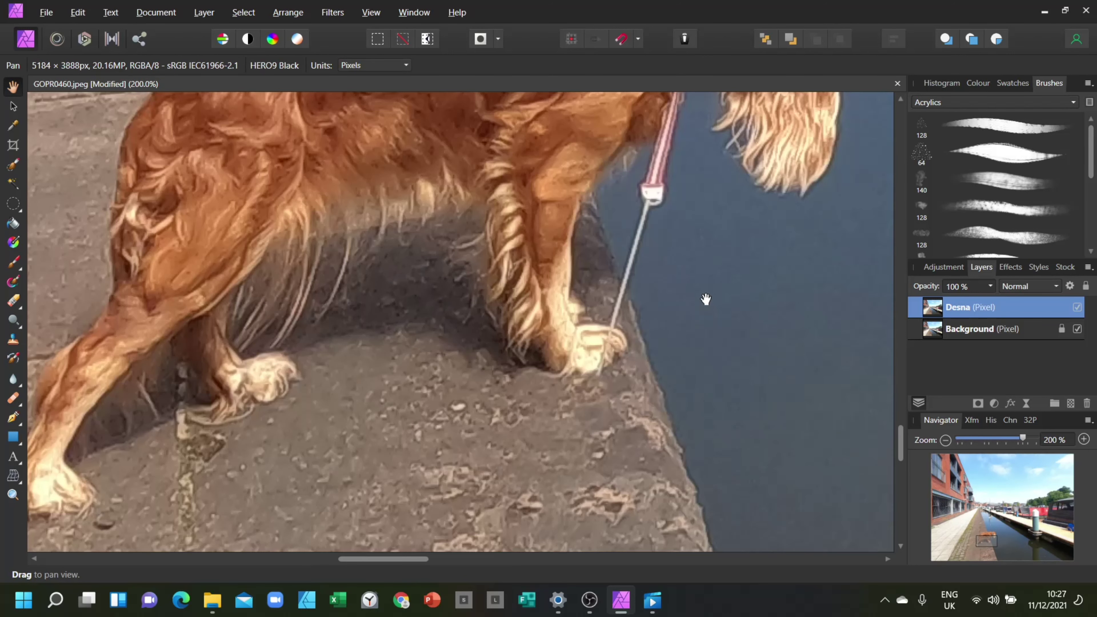
drag(449, 365, 542, 65)
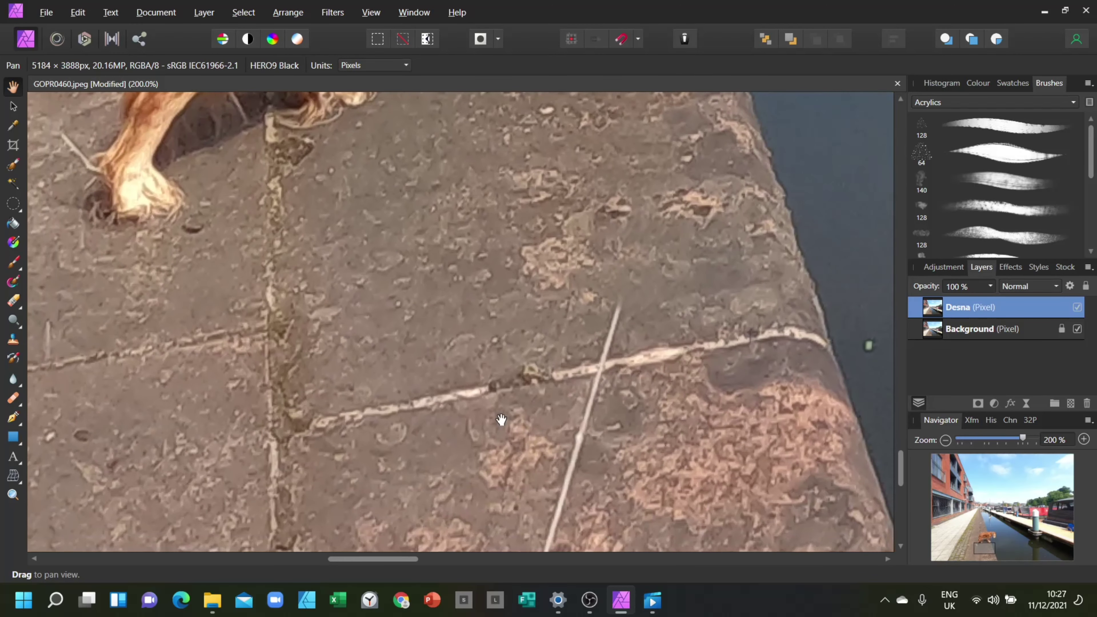
- Clone plain stone over the lead section just above the pale joint with the Clone Brush Tool and undo the stroke that runs into the joint
drag(485, 424, 430, 413)
scroll(429, 412, down, 3)
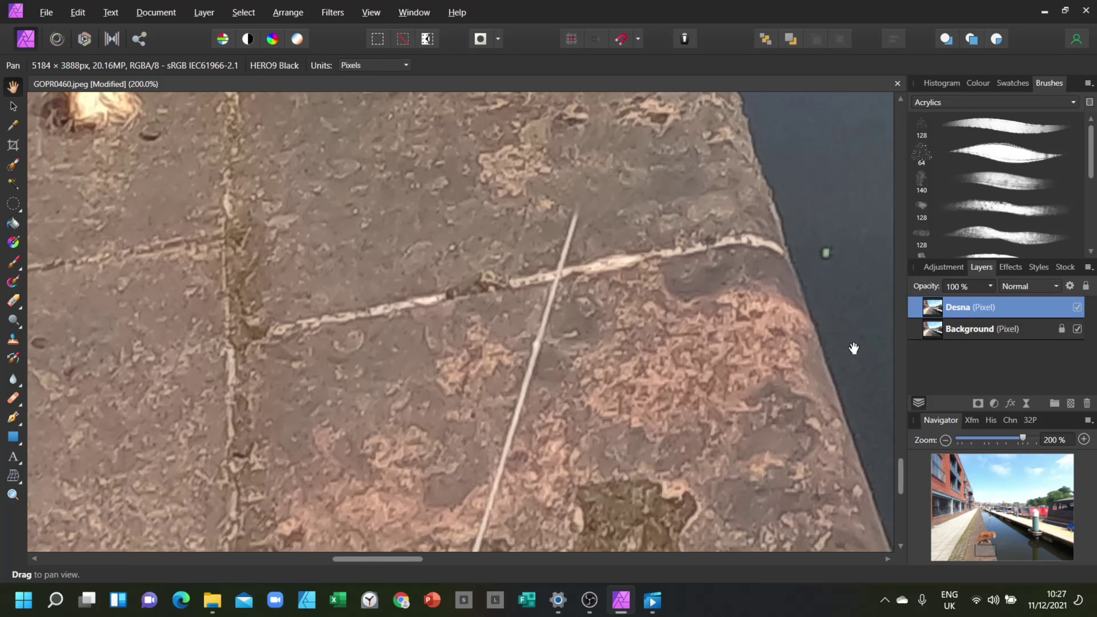
click(13, 340)
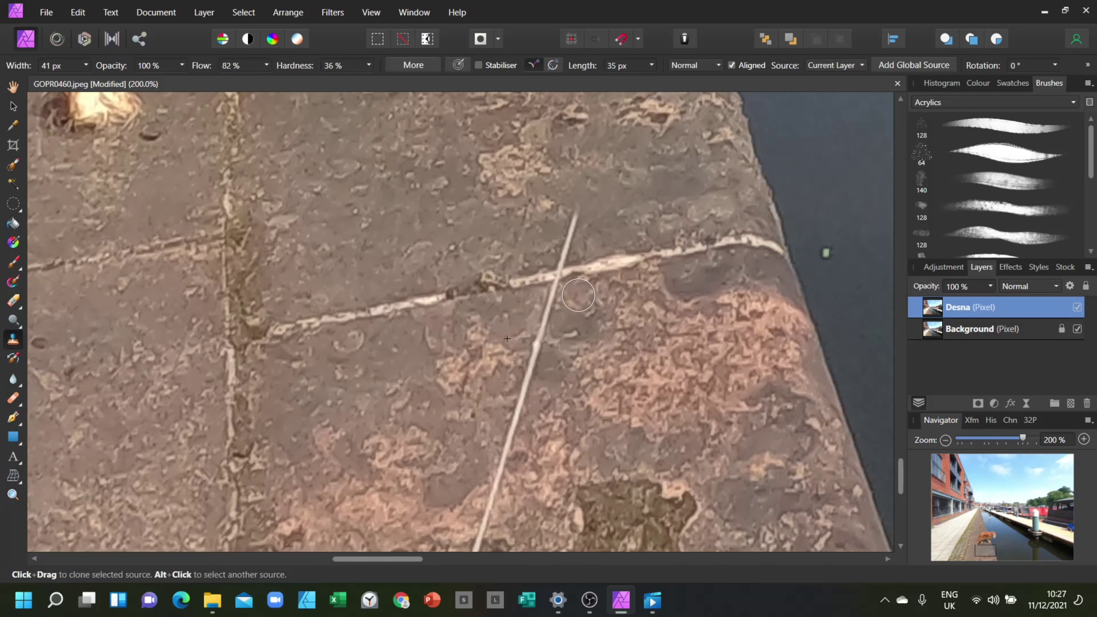
alt+click(611, 239)
drag(574, 216, 553, 277)
key(ctrl+z)
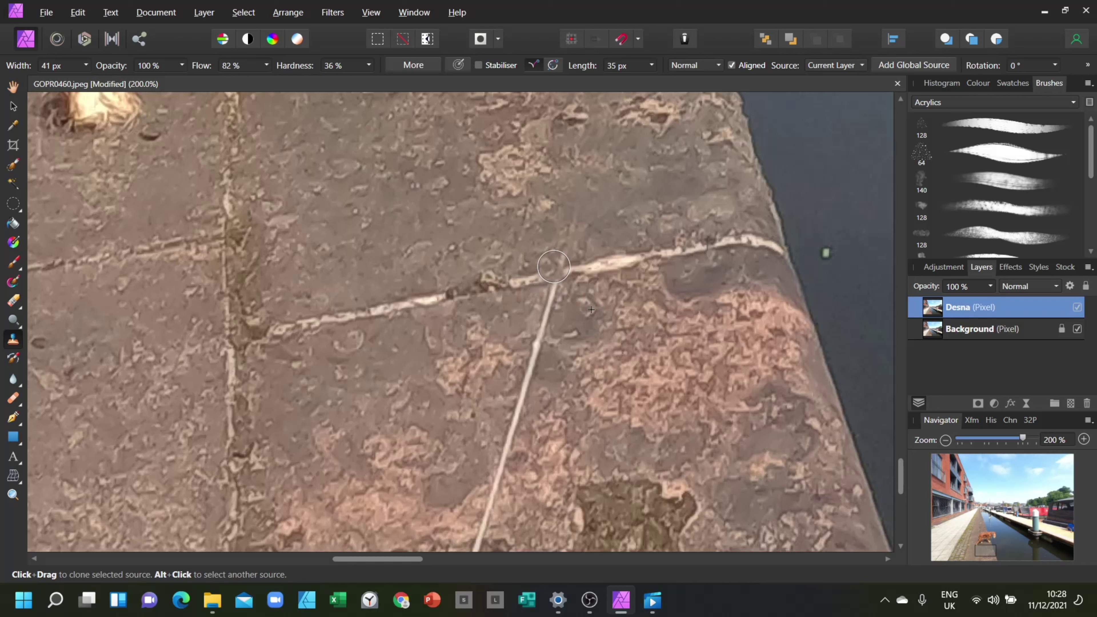
- Clone nearby stone over the lead where it crosses the pale joint and over the short section directly below it
alt+click(550, 209)
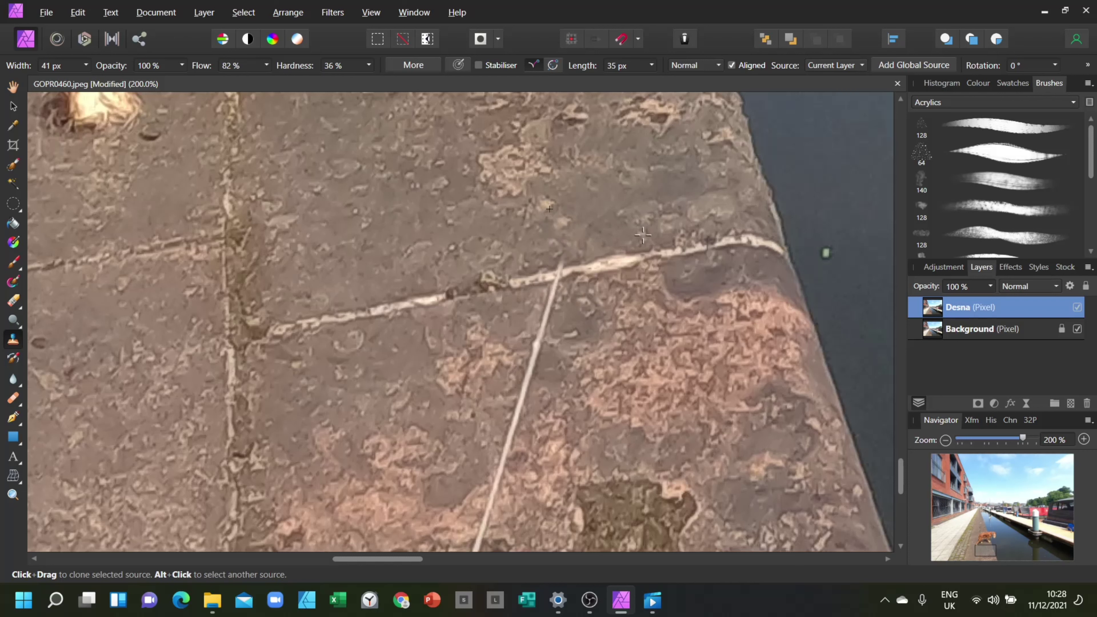
mouse_move(530, 305)
mouse_down()
mouse_move(557, 284)
mouse_move(543, 319)
mouse_move(521, 327)
mouse_up()
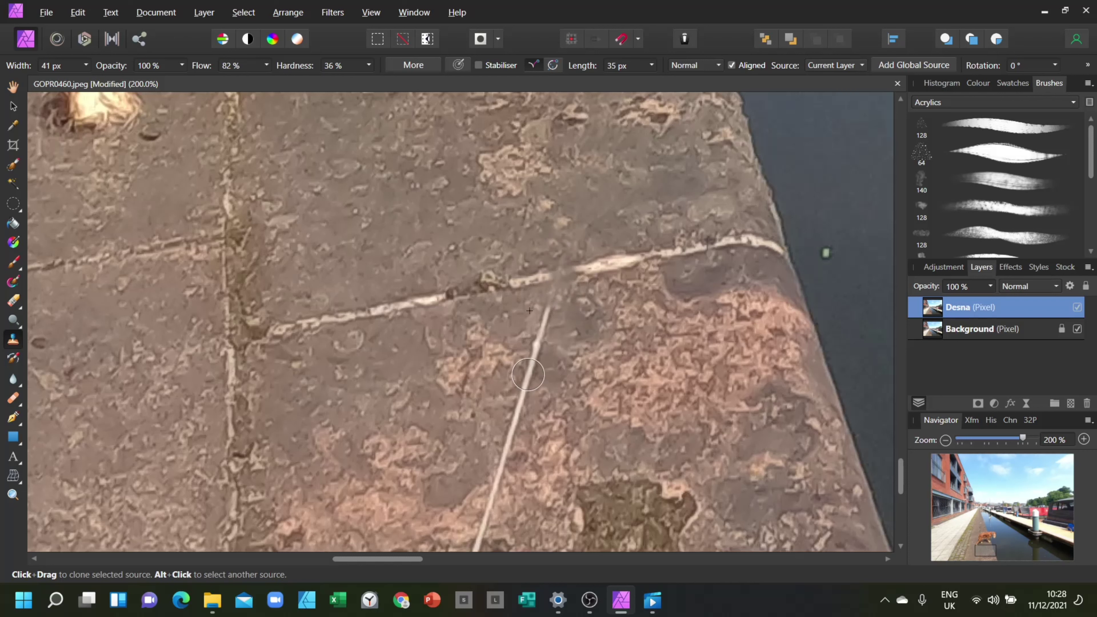
alt+click(519, 225)
alt+click(498, 343)
drag(547, 306, 541, 326)
alt+click(578, 340)
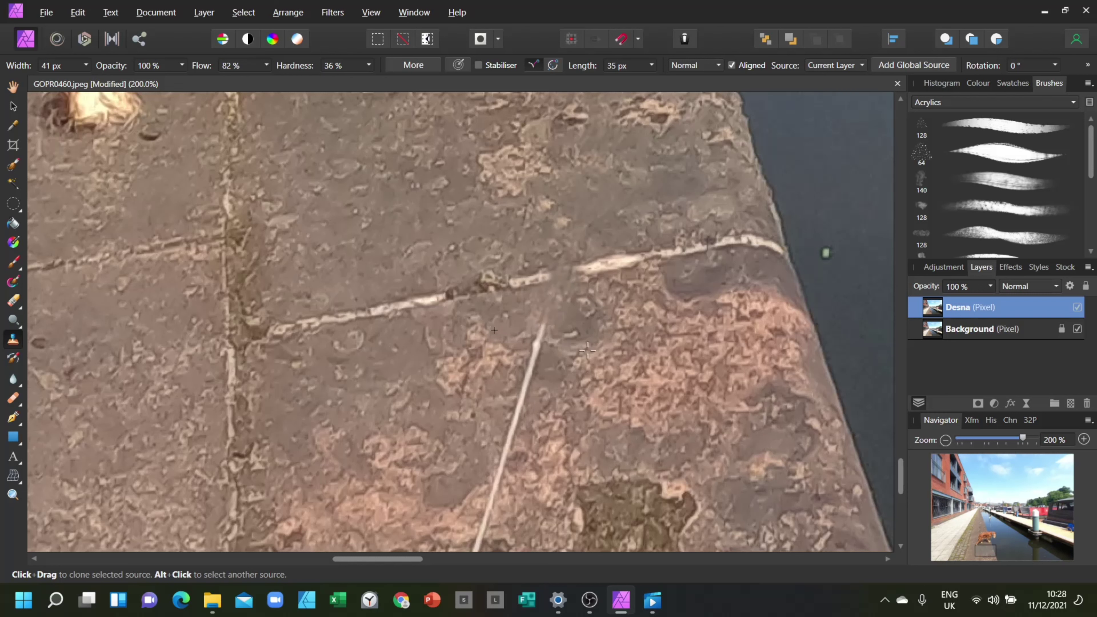
click(545, 339)
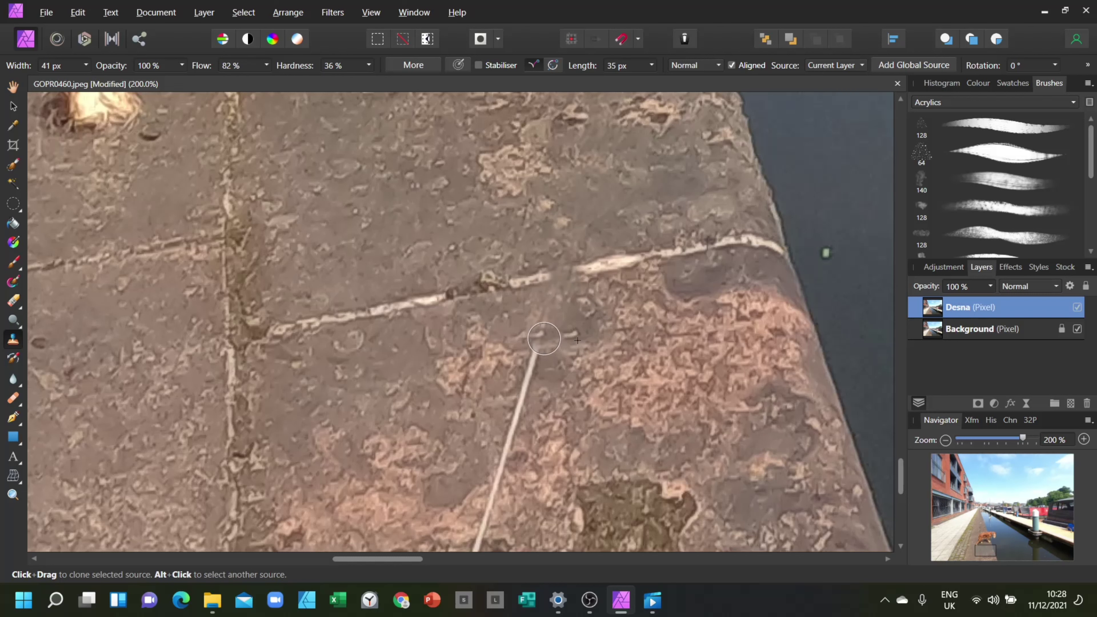
- Continue covering the lead below the joint with short clone dabs, sampling stone alternately from either side, down to the level of the pinkish patches
alt+click(509, 316)
click(540, 330)
alt+click(576, 370)
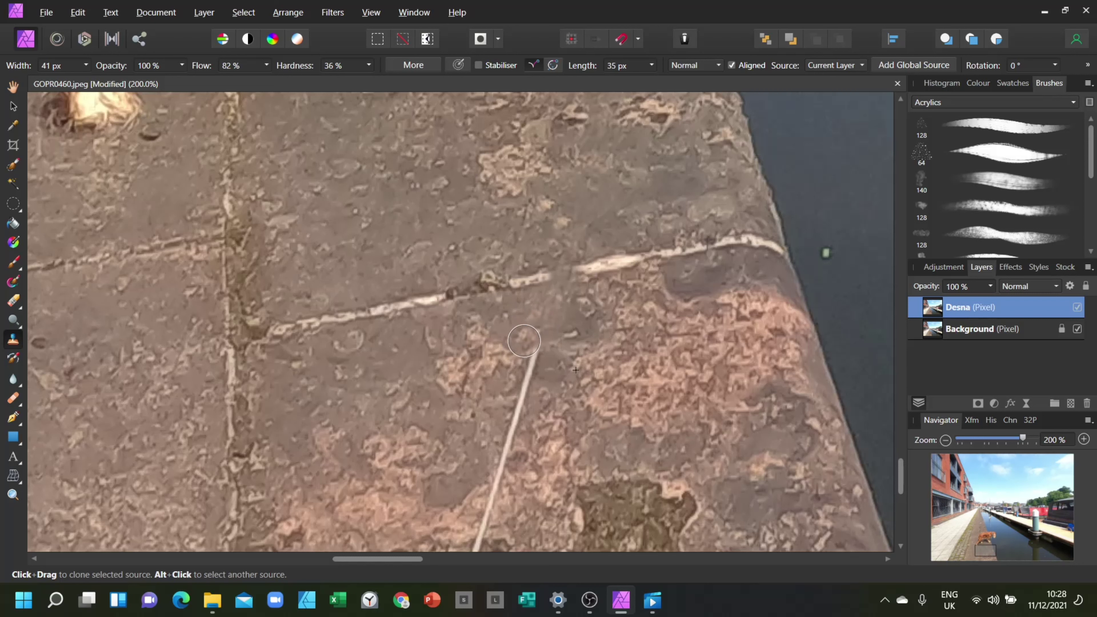
click(525, 339)
alt+click(496, 388)
click(533, 364)
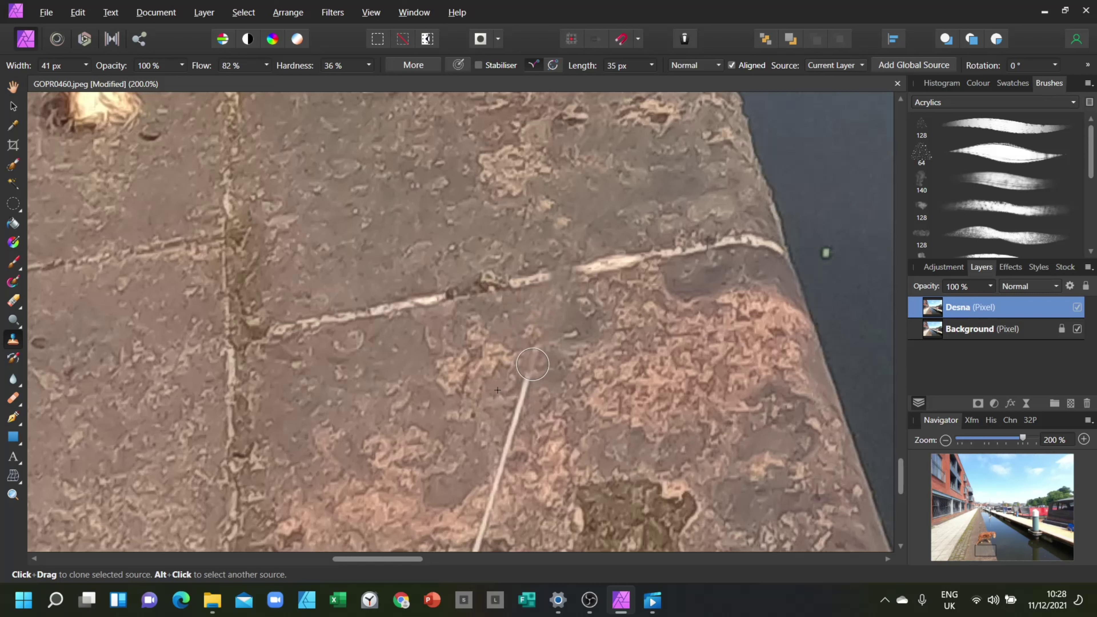
alt+click(567, 392)
click(532, 383)
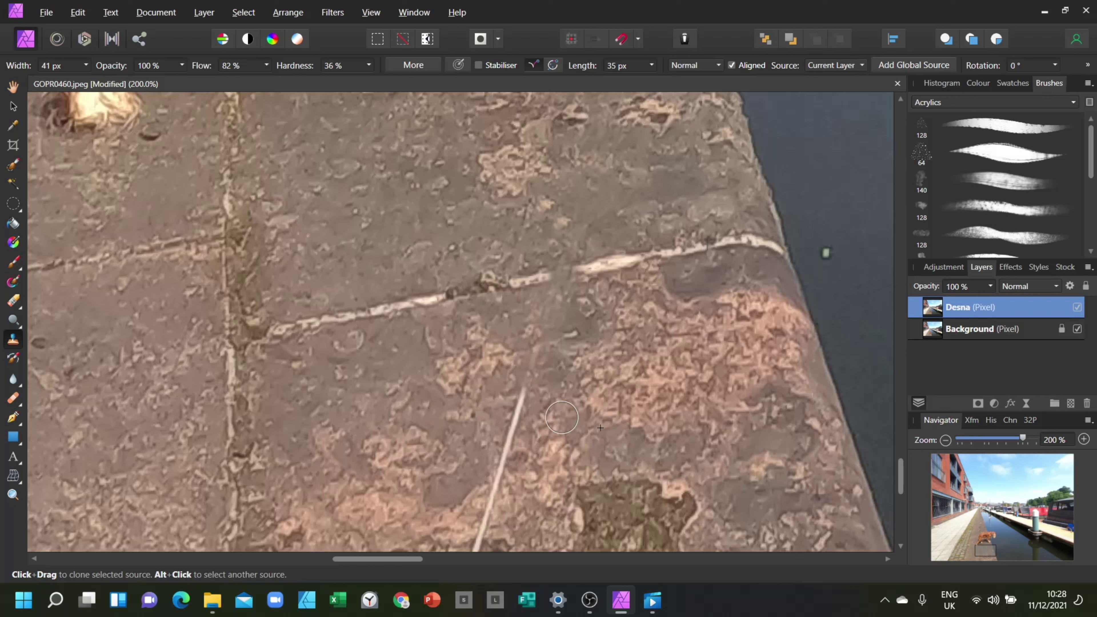
- Set the clone brush width to 86 px and clone stone over the long lead section running down from the pinkish patches
alt+click(531, 346)
click(87, 65)
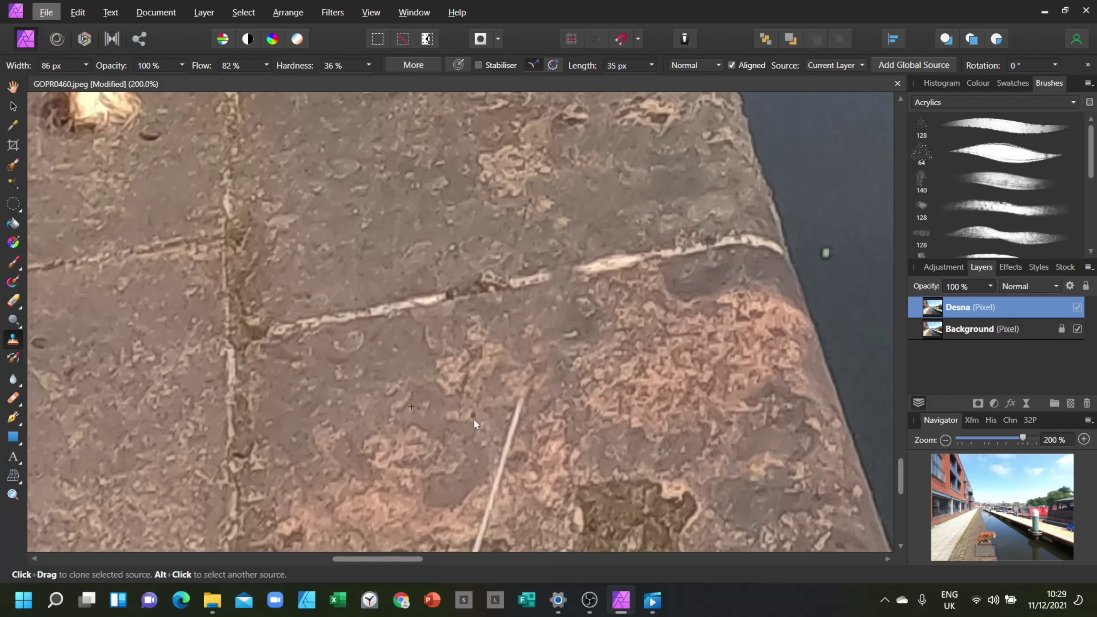
click(523, 415)
alt+click(597, 320)
click(555, 319)
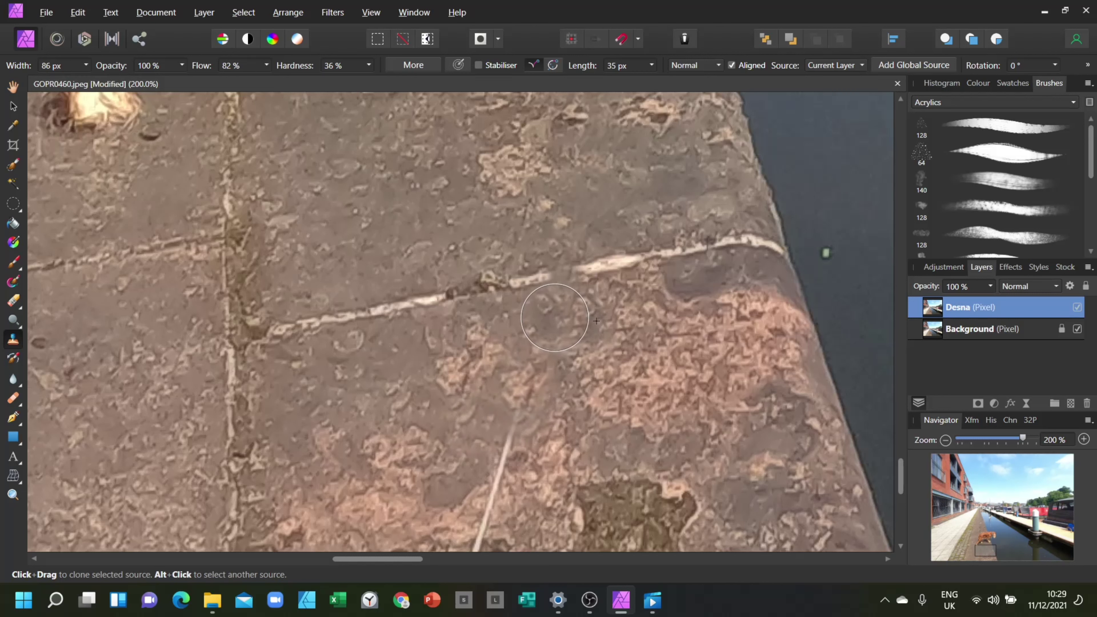
alt+click(405, 436)
click(489, 469)
click(502, 445)
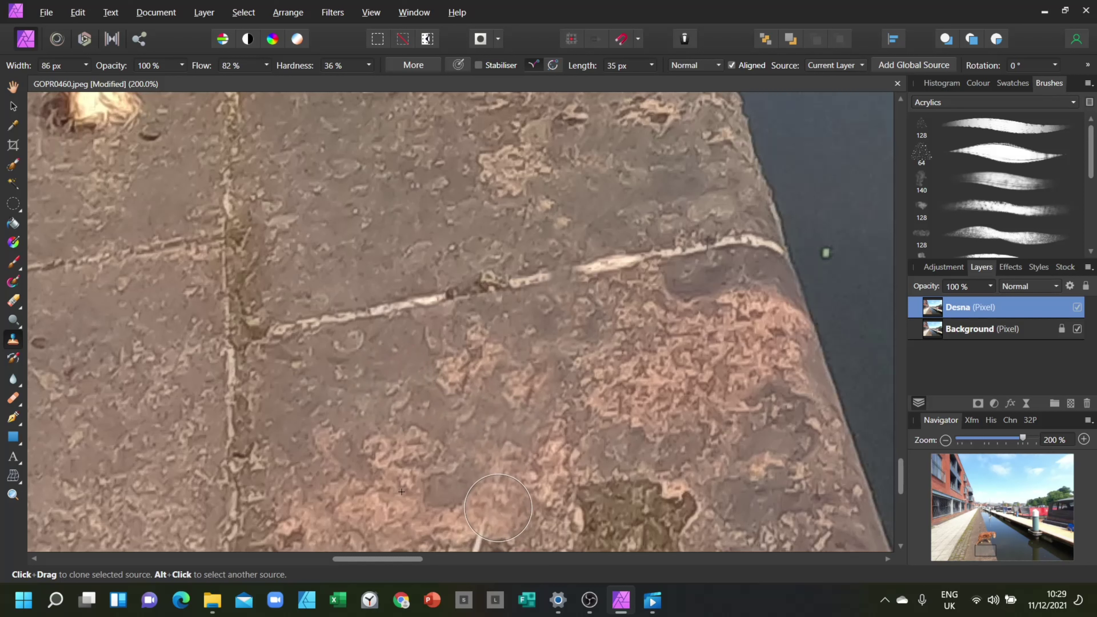
- Clone pinkish stone over the last lead piece in this view and plain stone over part of the pale patch above the joint
alt+click(571, 445)
click(498, 476)
alt+click(416, 489)
click(481, 520)
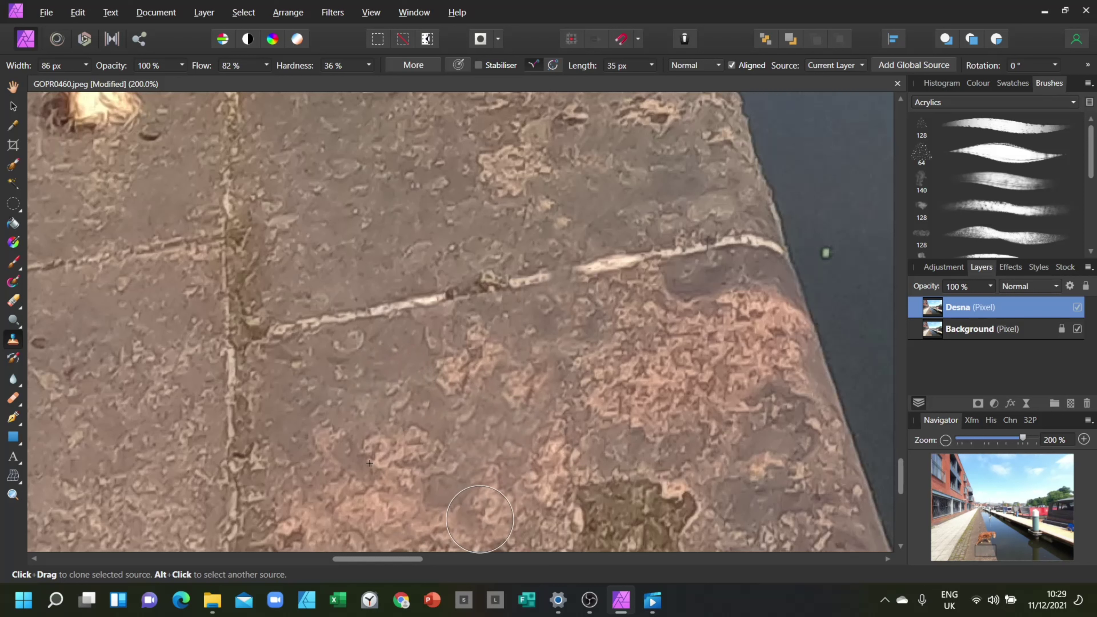
click(501, 483)
drag(529, 193, 596, 143)
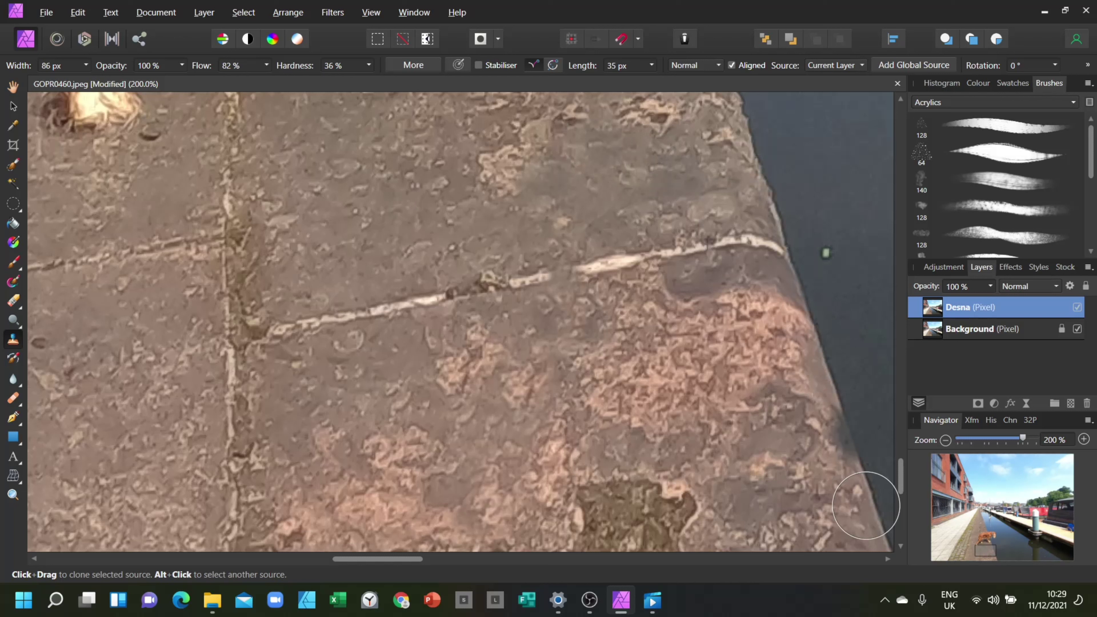
click(602, 273)
drag(623, 272, 557, 295)
key(ctrl+z)
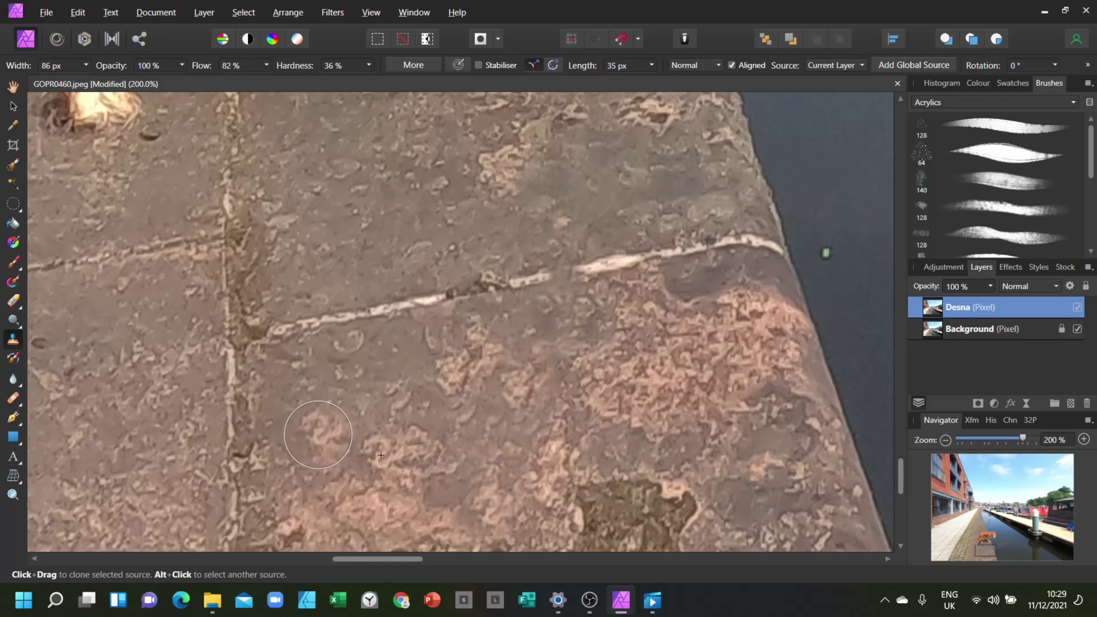
key(ctrl+z)
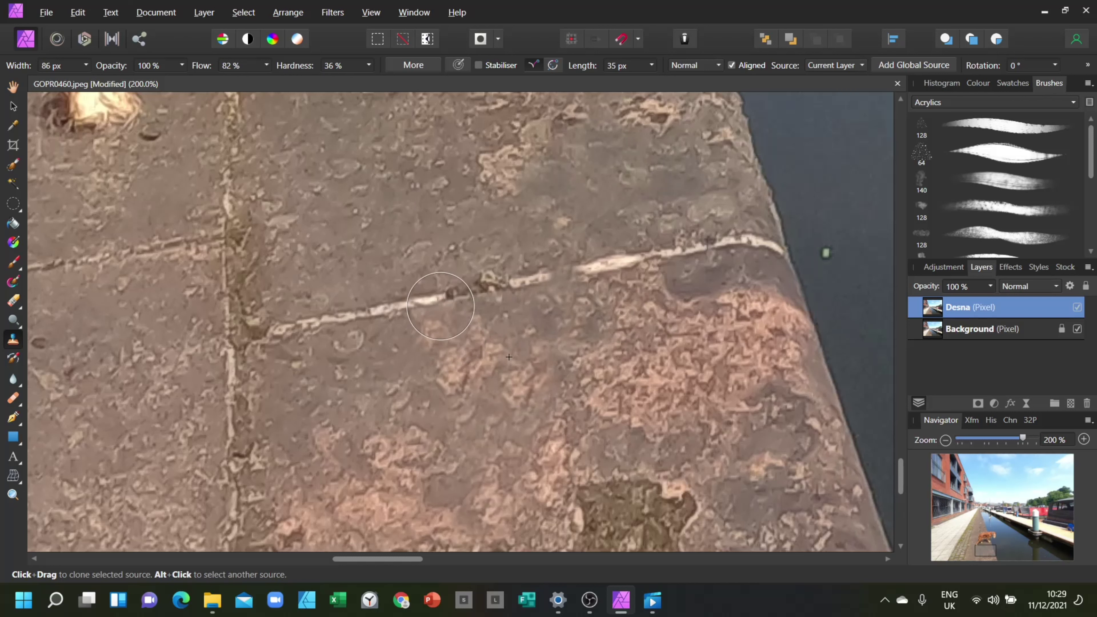
key(ctrl+z)
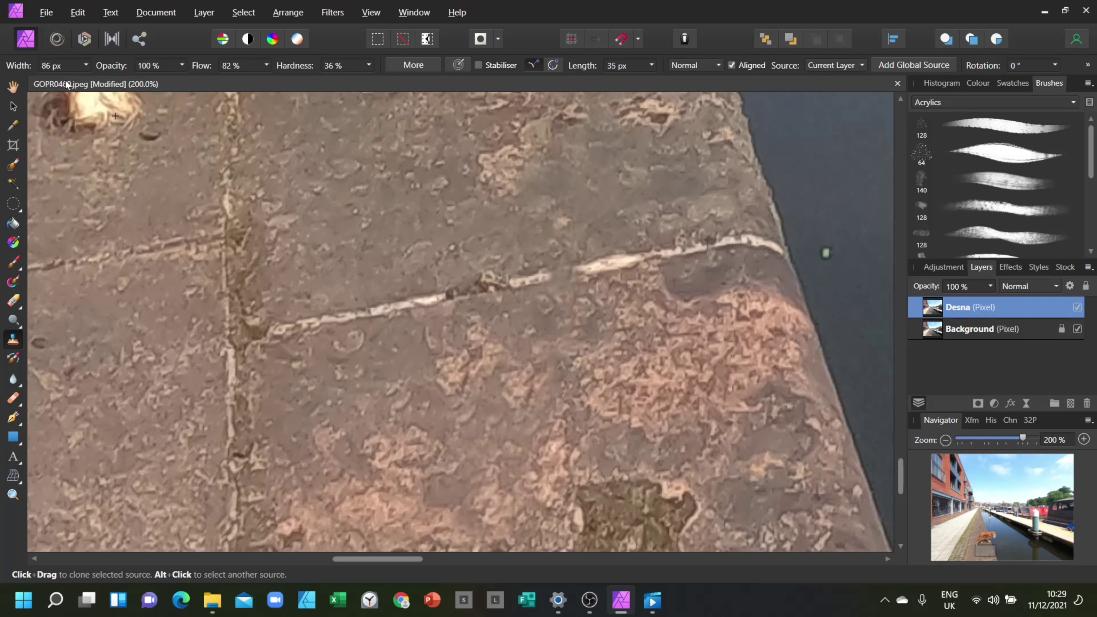
- Set the clone brush width to 40 px and fill the gap in the pale stone joint where the lead crossed it
click(86, 66)
mouse_move(553, 275)
mouse_down()
mouse_move(521, 277)
mouse_move(569, 273)
mouse_move(555, 276)
mouse_move(546, 247)
mouse_up()
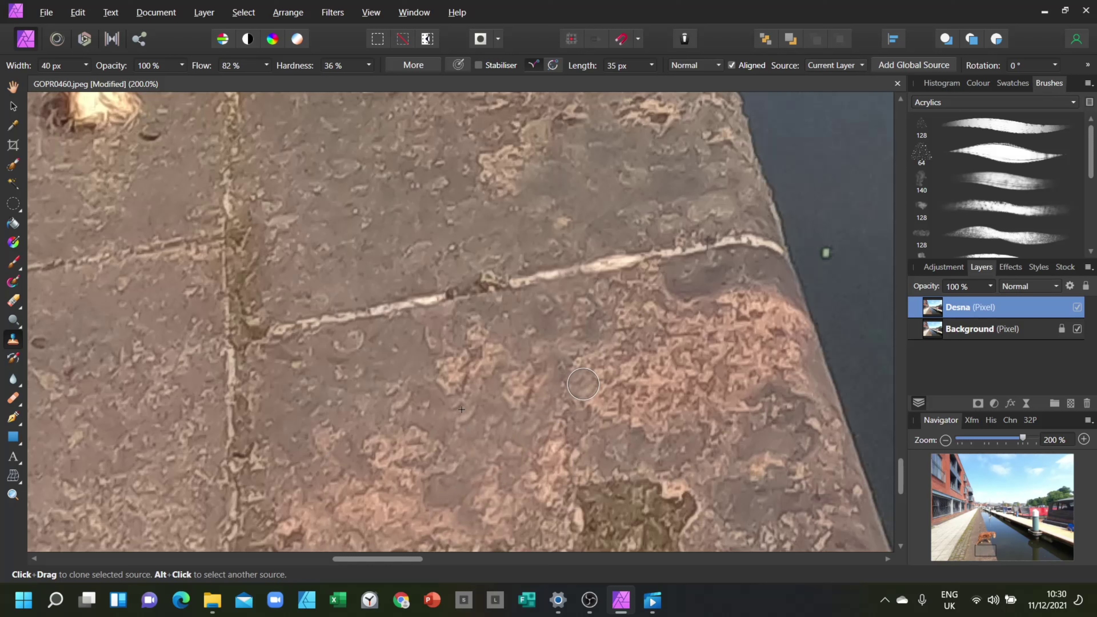
- Go to the remaining lead at the photo's lower edge and set the Clone Brush Tool width to 56 px
click(12, 86)
drag(672, 440, 693, 252)
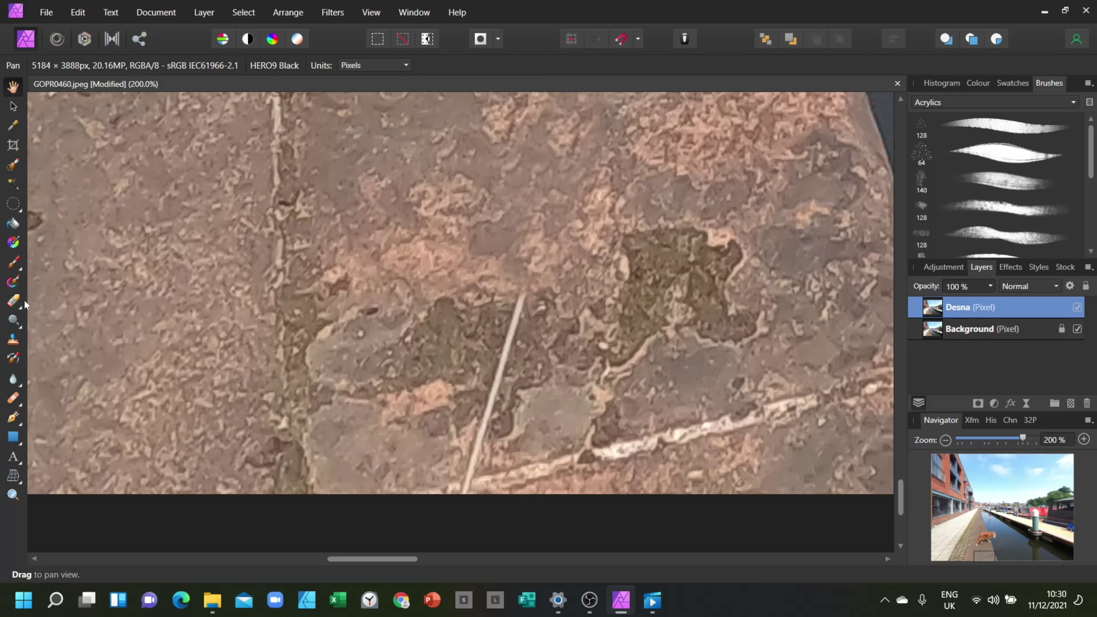
click(13, 339)
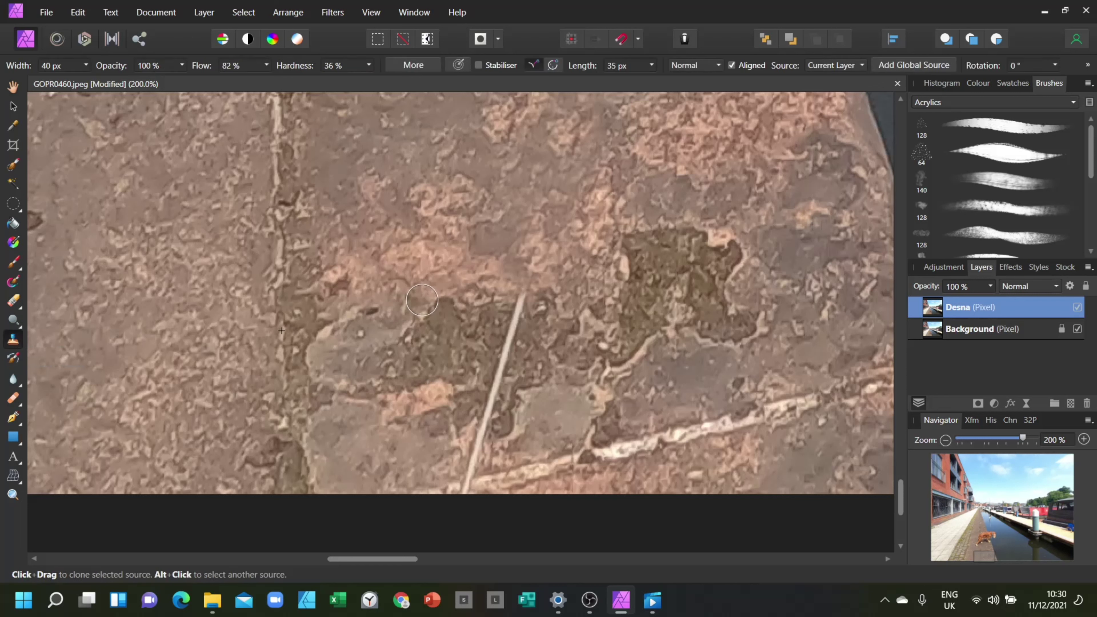
alt+click(442, 286)
click(86, 66)
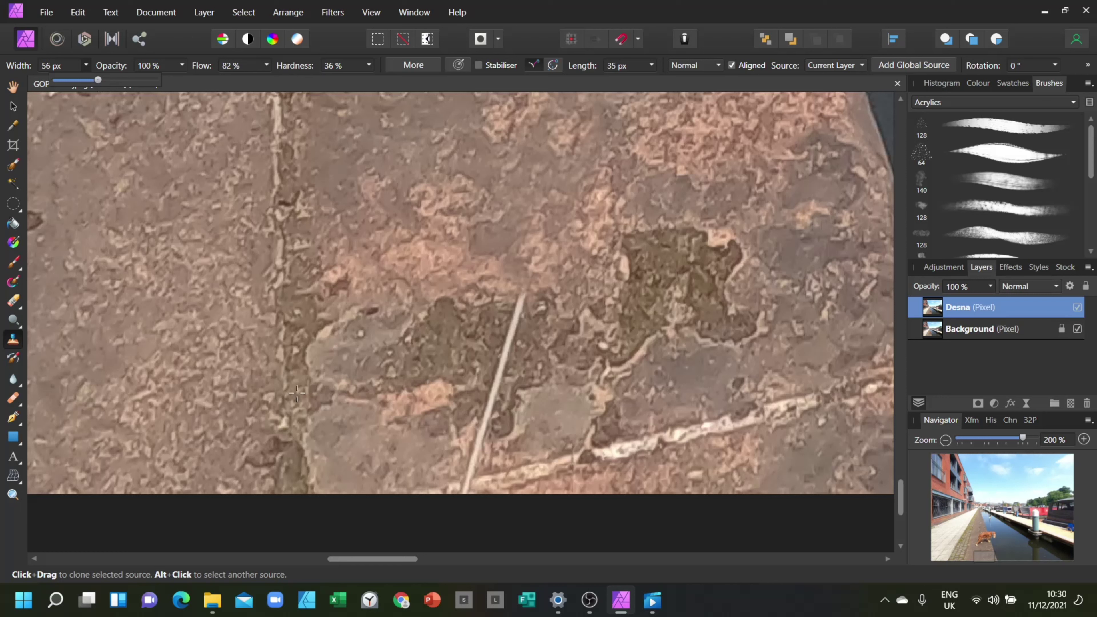
click(435, 333)
drag(420, 322, 435, 329)
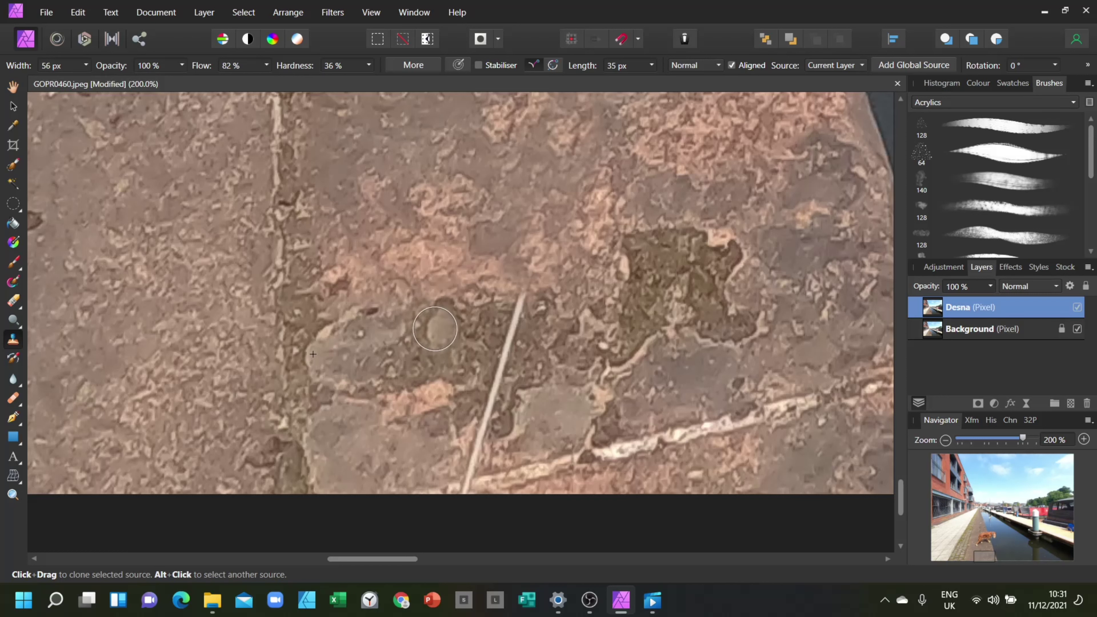
click(80, 12)
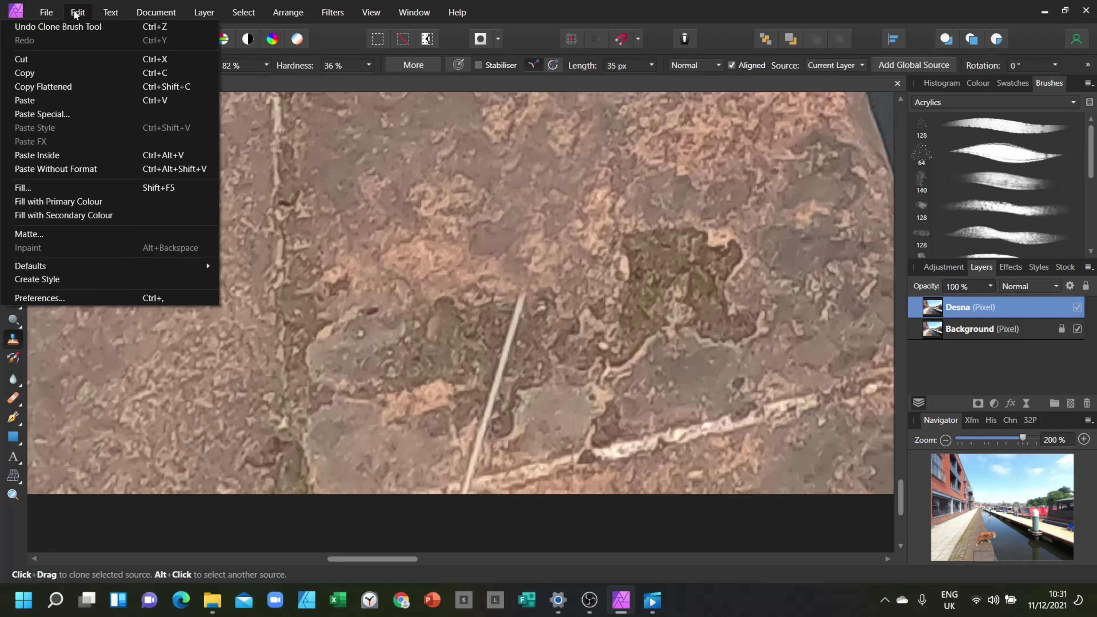
click(82, 30)
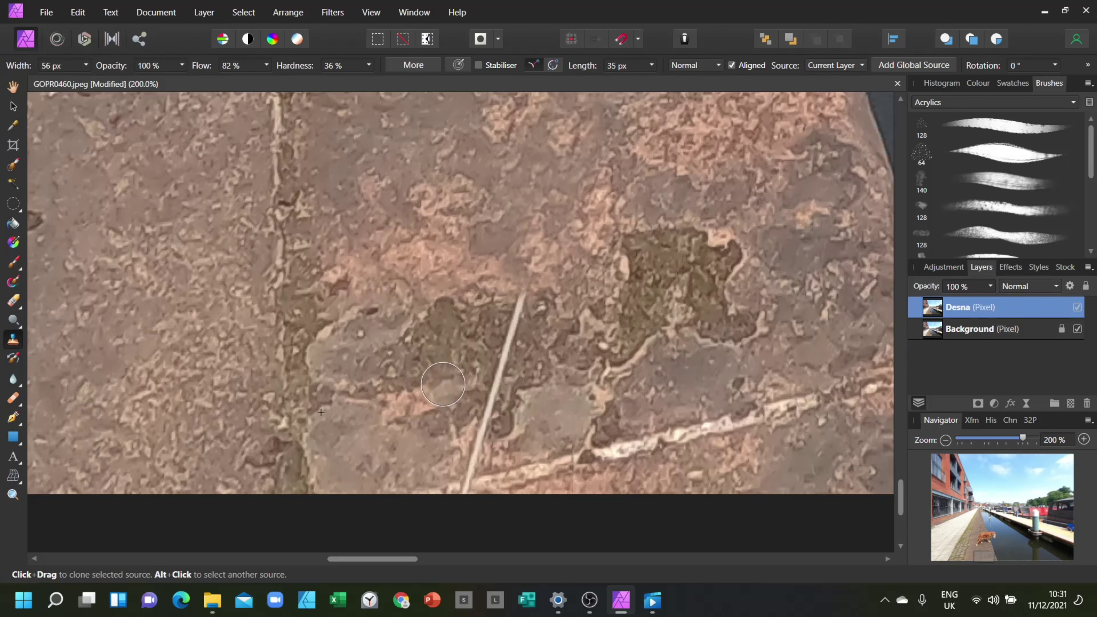
- Clone mossy and grey stone over the upper part of this lead section, between the dark mossy patch and the small grey patch
alt+click(471, 311)
drag(518, 301, 508, 325)
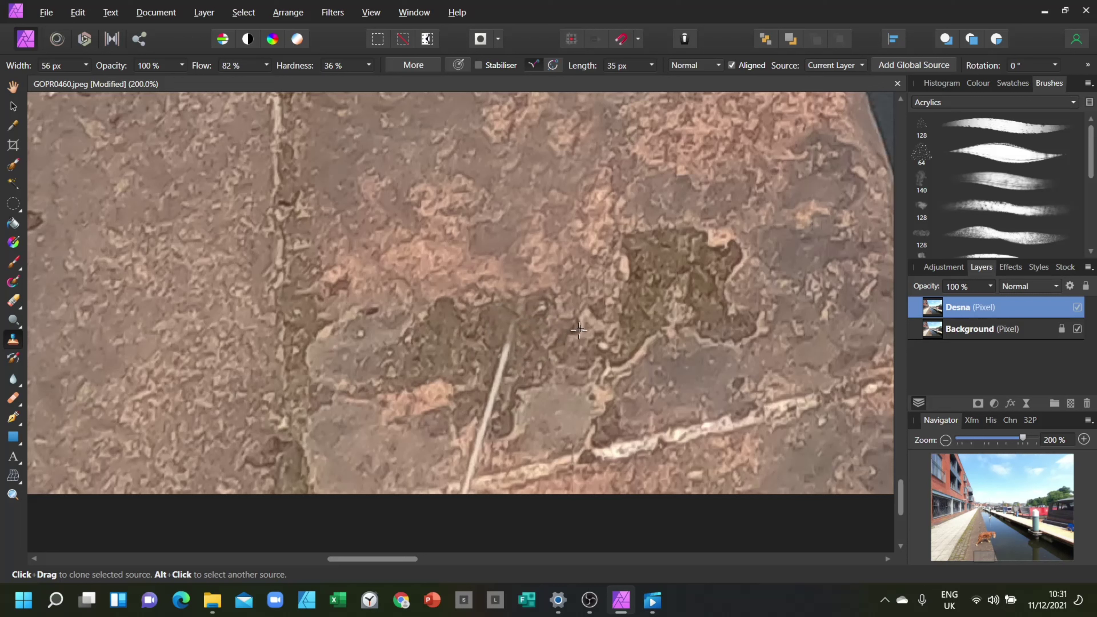
click(501, 353)
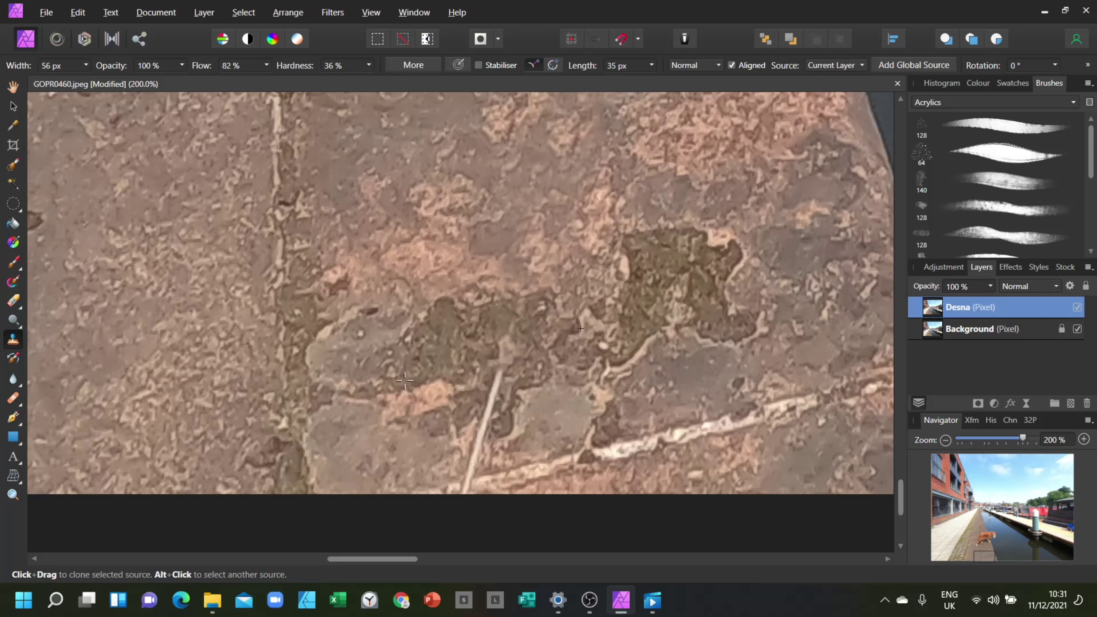
mouse_move(437, 369)
mouse_down()
mouse_move(493, 381)
mouse_move(492, 403)
mouse_move(561, 391)
mouse_up()
alt+click(553, 400)
click(493, 404)
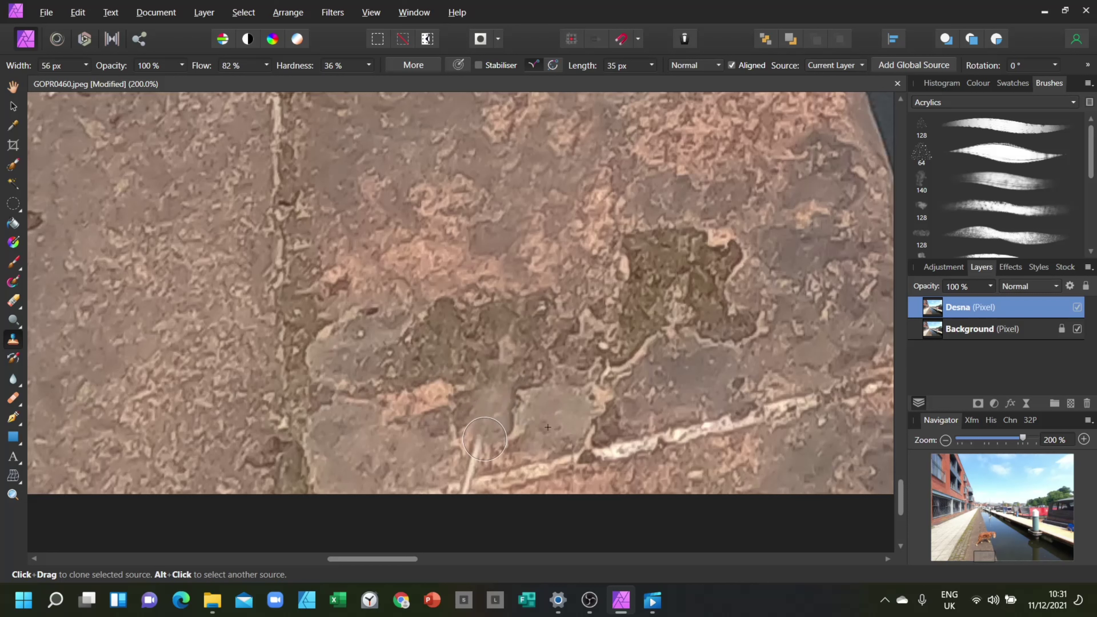
- Clone stone over the rest of the lead down to the lower pale joint at the photo's edge
mouse_move(441, 424)
mouse_down()
mouse_move(476, 433)
mouse_move(420, 435)
mouse_move(484, 465)
mouse_move(505, 463)
mouse_move(497, 452)
mouse_move(513, 446)
mouse_move(478, 449)
mouse_up()
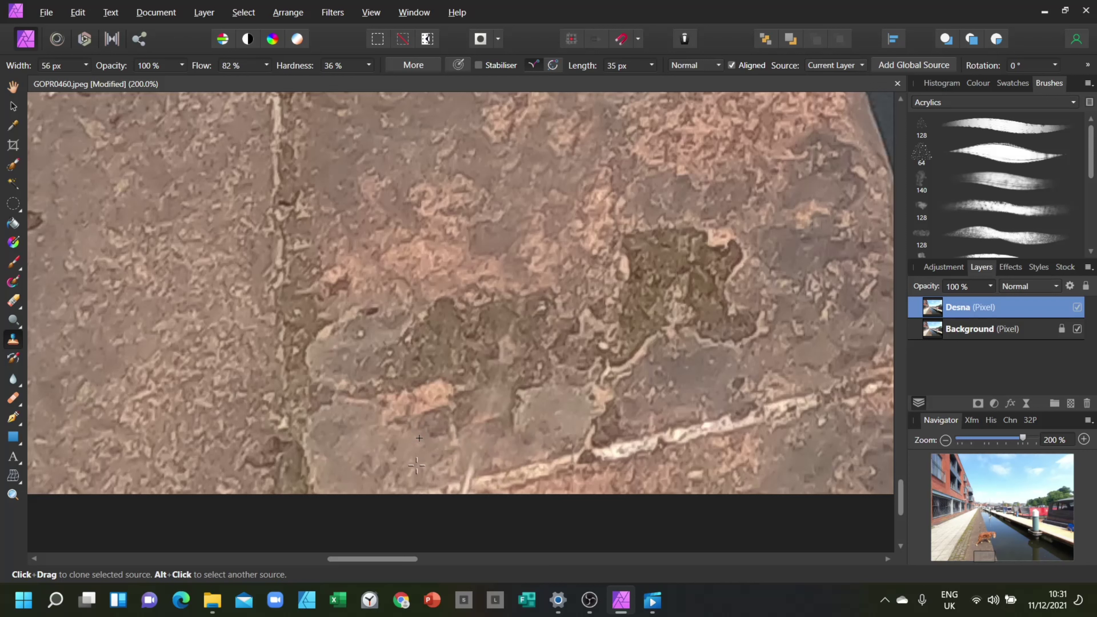
key(alt)
key(alt)
alt+click(524, 474)
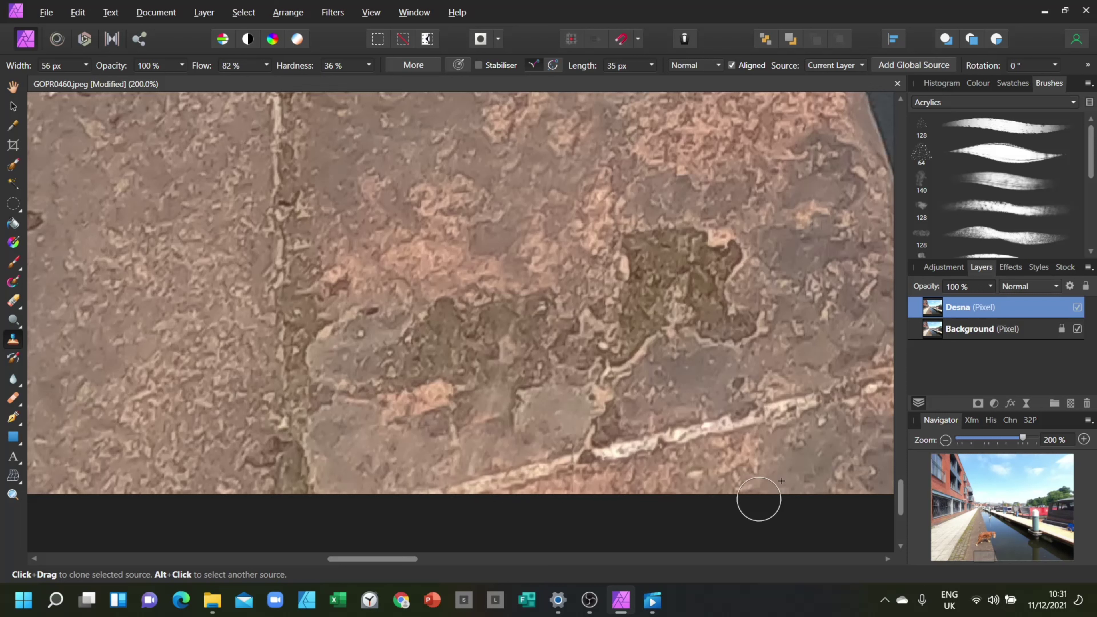
alt+click(550, 378)
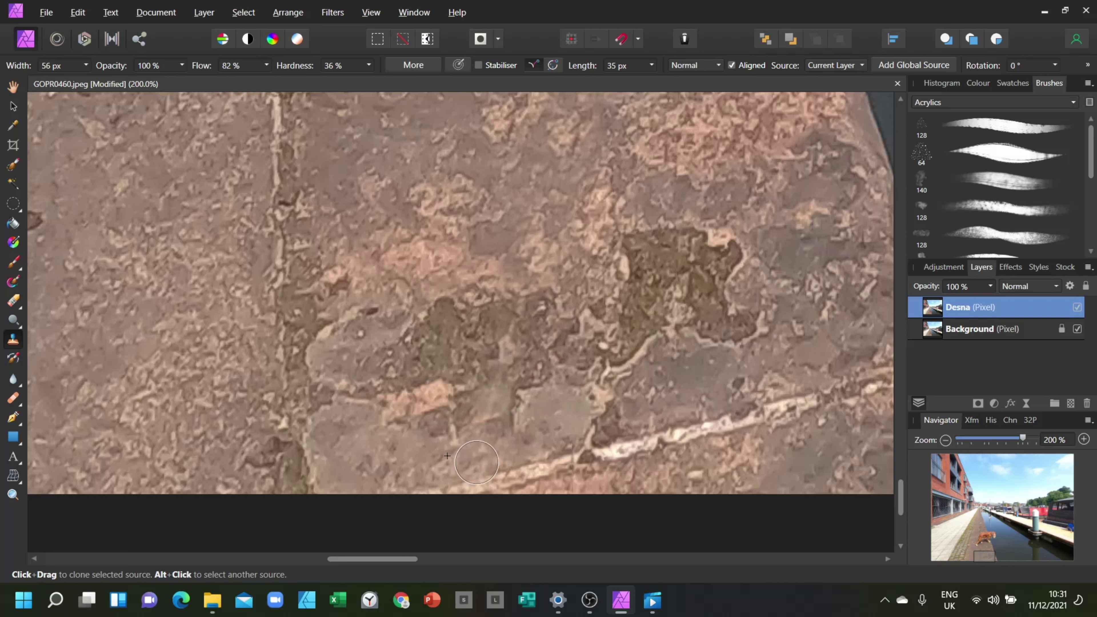
drag(458, 399, 487, 396)
key(ctrl+z)
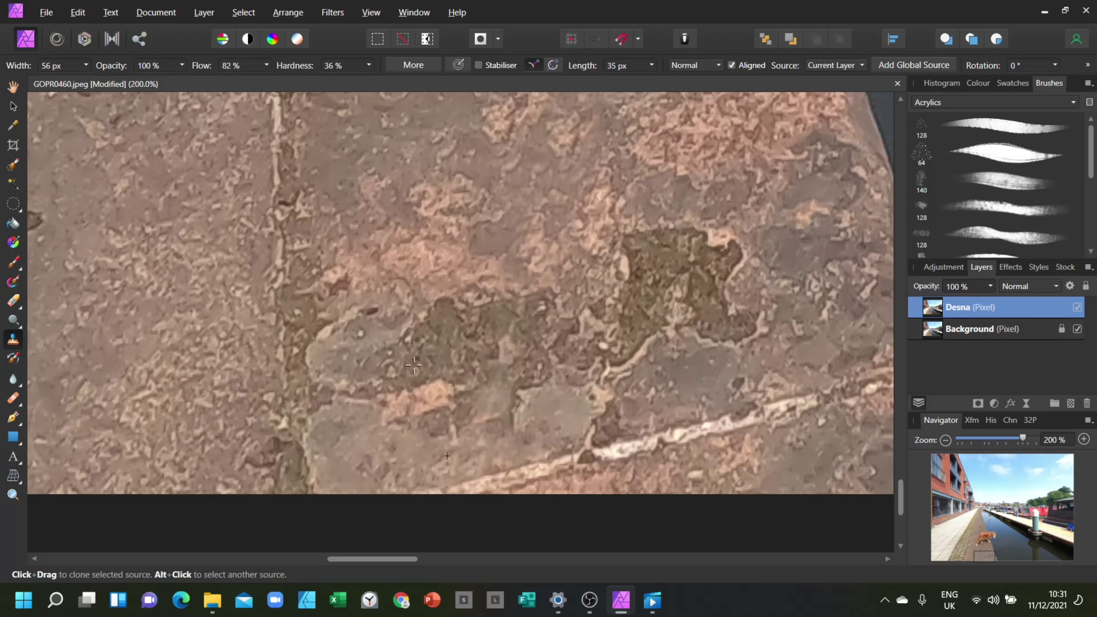
- Clone dark mossy stone over the greyish smudge left beside the small grey patch where the lead was
alt+click(423, 370)
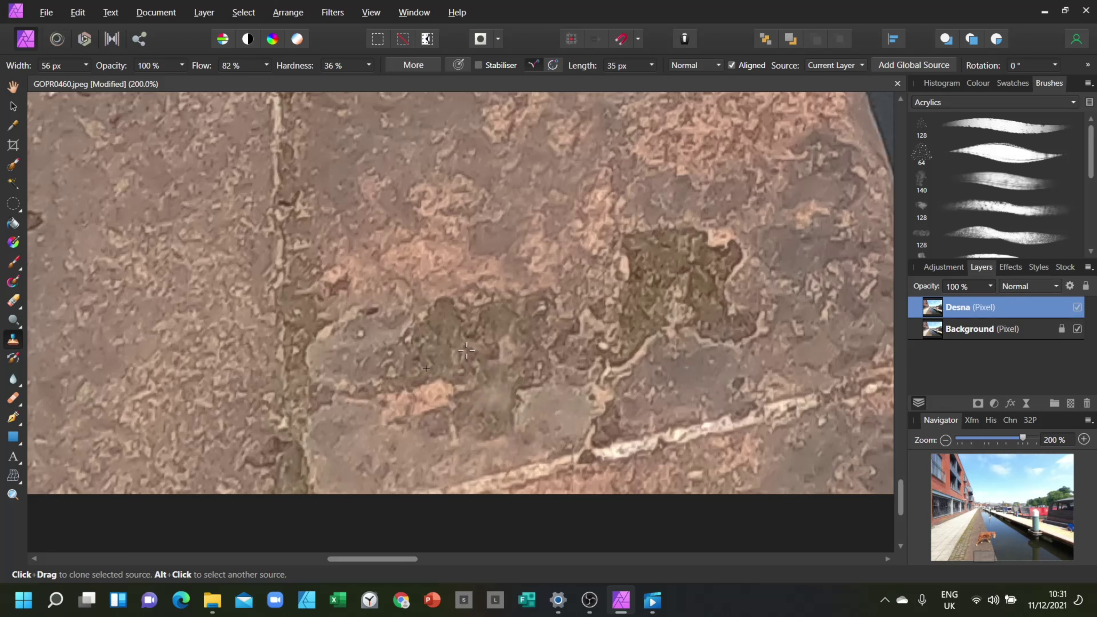
click(497, 393)
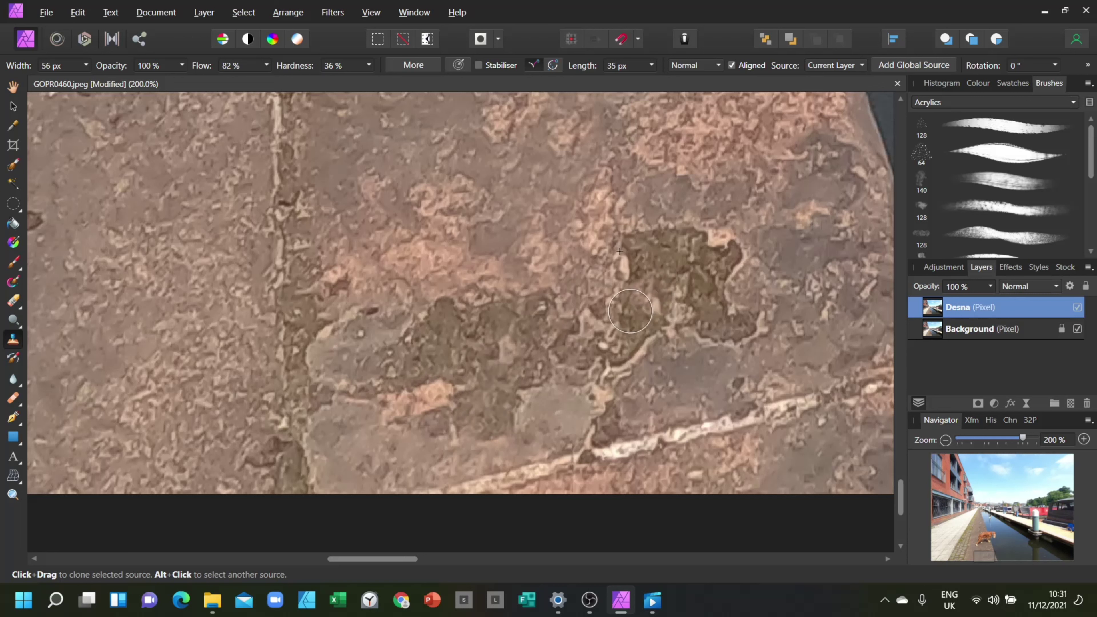
mouse_move(737, 261)
mouse_down()
mouse_move(767, 332)
mouse_move(698, 326)
mouse_move(774, 380)
mouse_up()
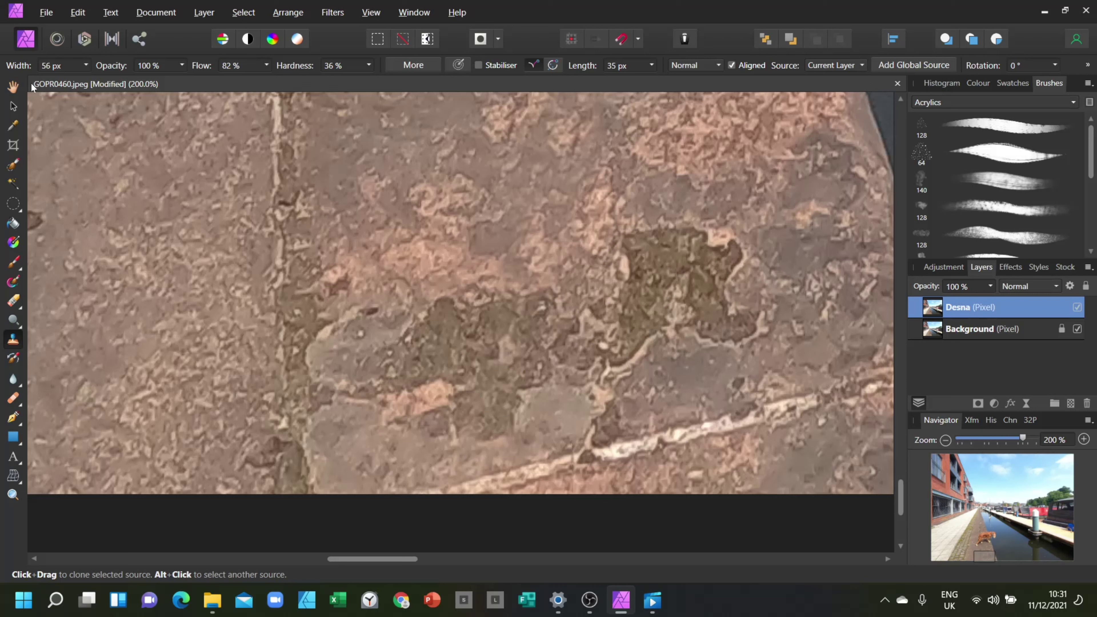
- Check the retouched stone at reduced zoom, and examine the remaining lead between the dog's collar and front paw at 150% zoom
click(12, 87)
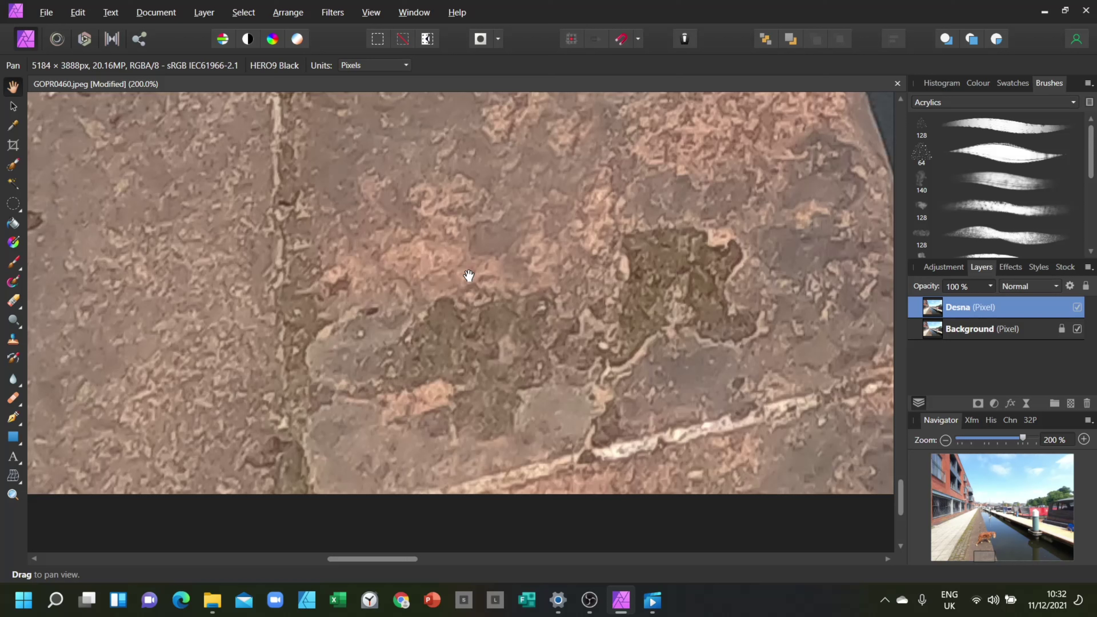
scroll(470, 276, down, 4)
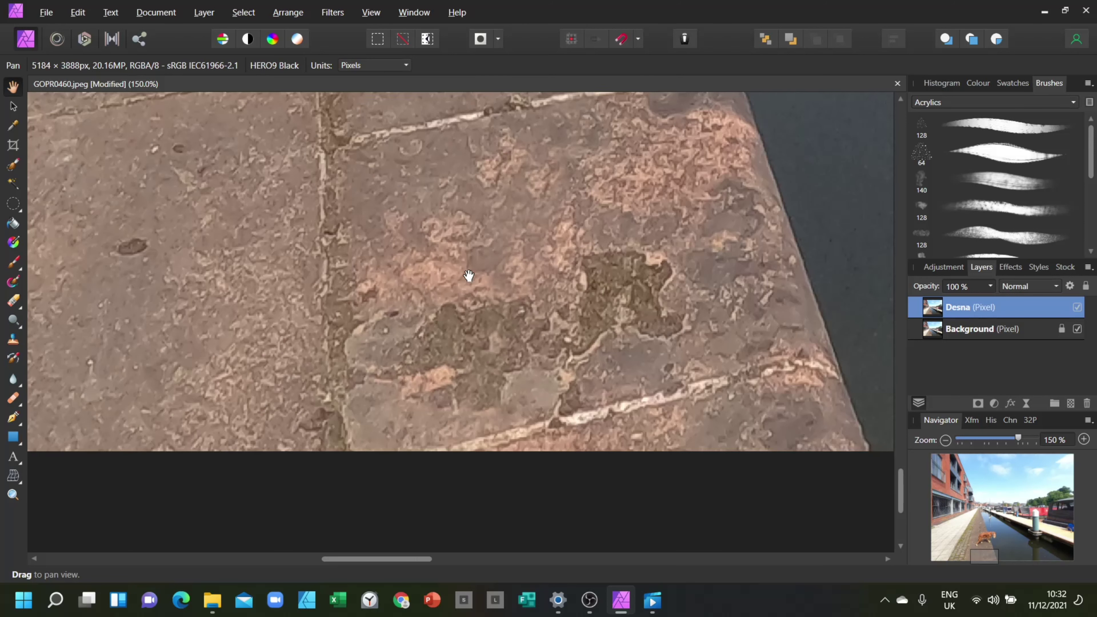
scroll(469, 276, down, 1)
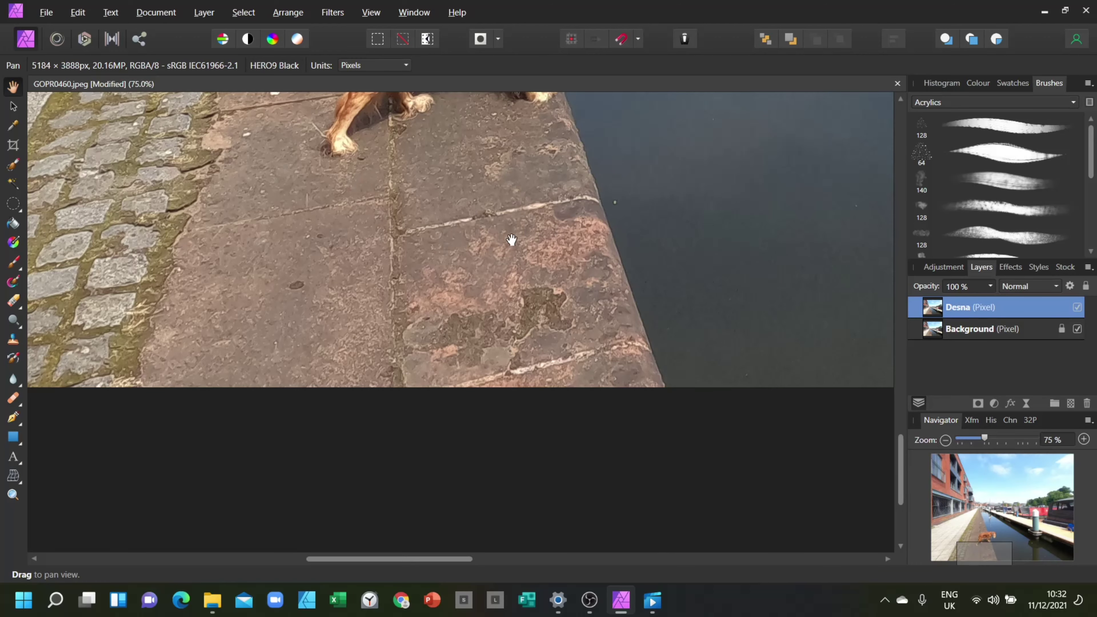
drag(512, 239, 546, 391)
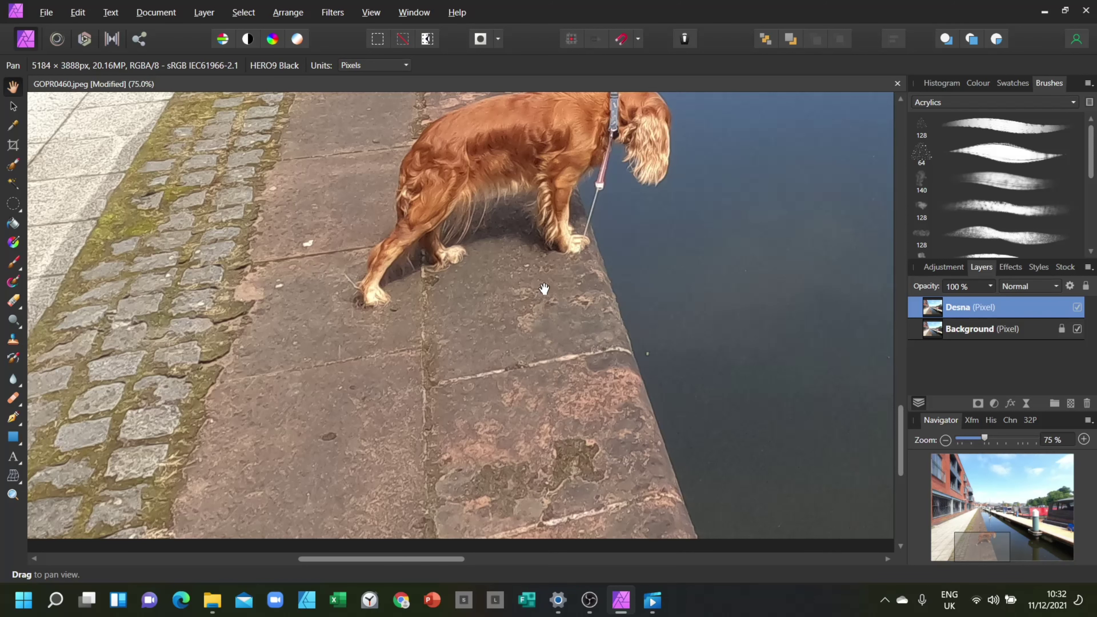
drag(545, 289, 447, 488)
drag(676, 367, 655, 410)
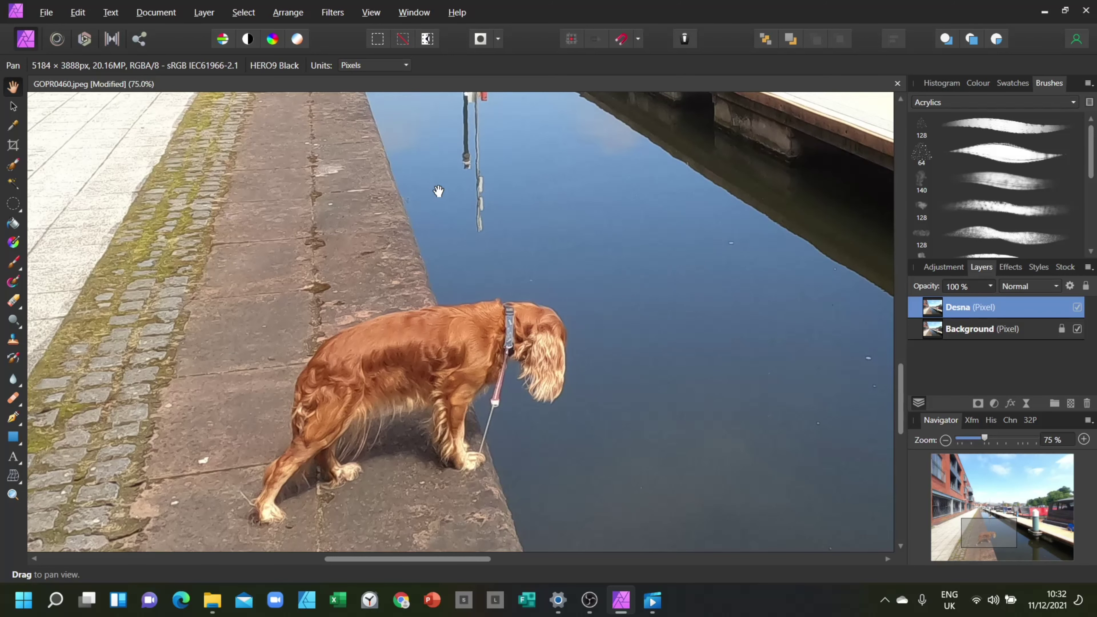
key(ctrl+plus)
key(ctrl+plus)
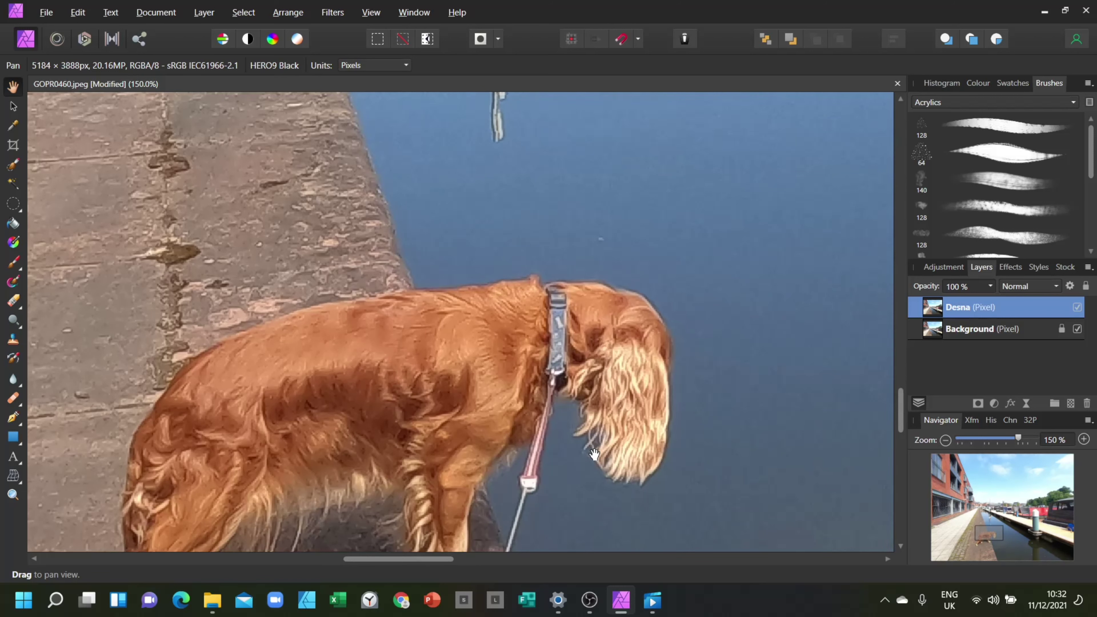
drag(583, 496, 555, 385)
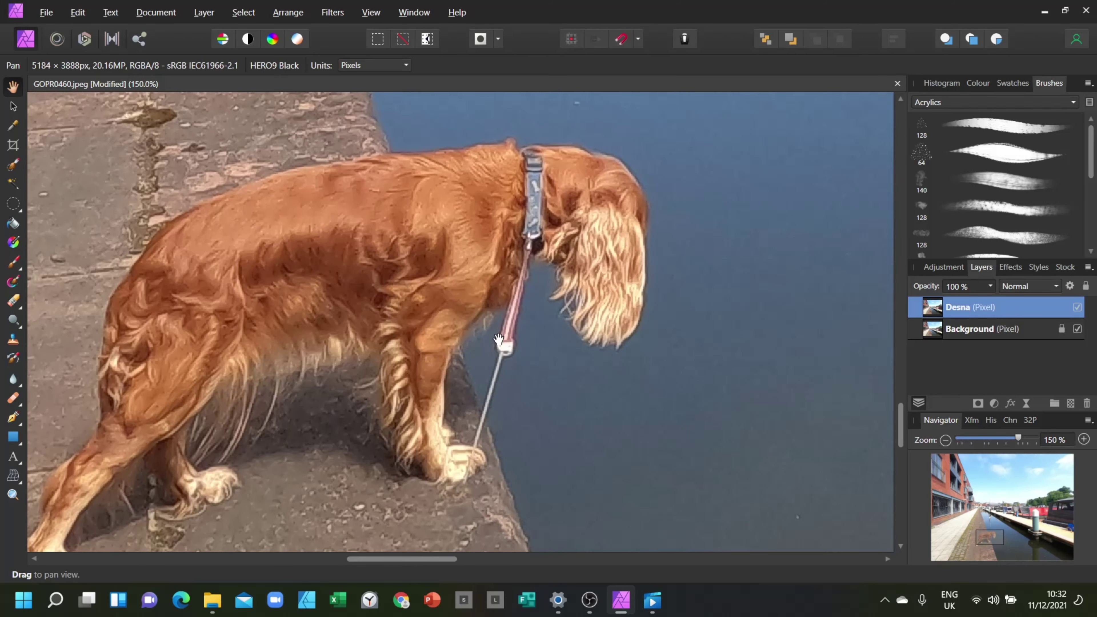